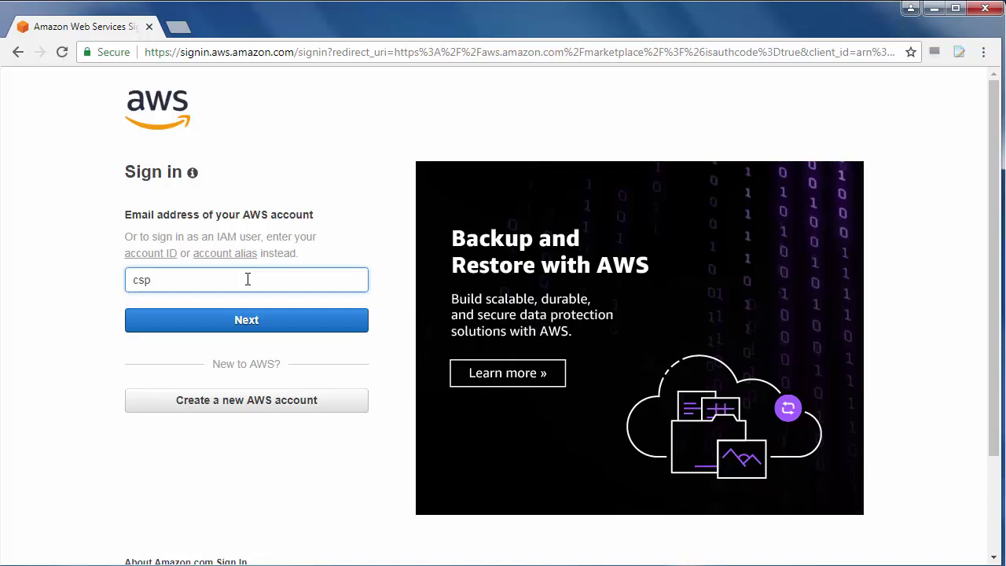
# Sign in to the AWS root account with its email and password
pyautogui.write('@ipbrick.com')
pyautogui.press('Return')
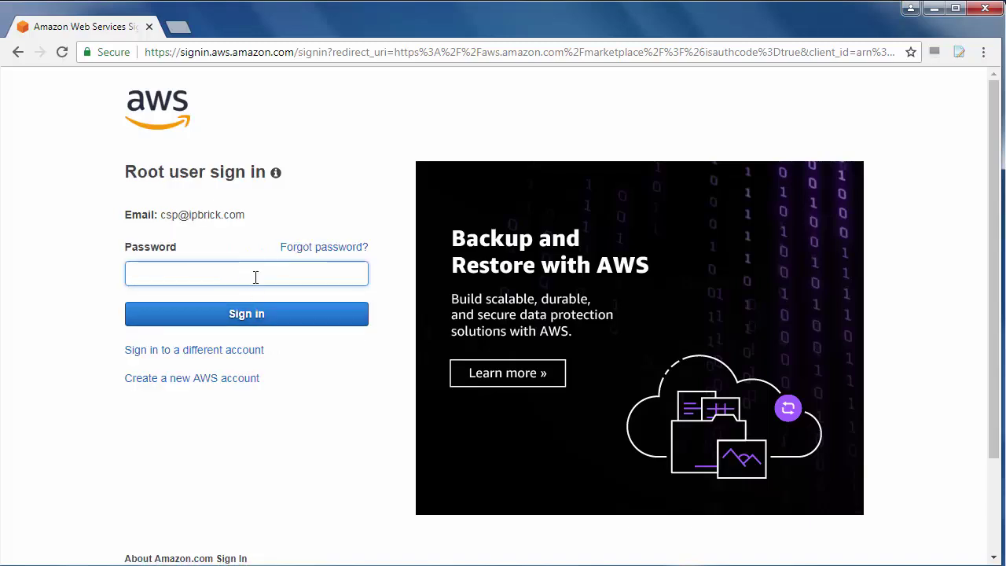
pyautogui.hotkey('ctrl', 'v')
pyautogui.click(246, 313)
# Search AWS Marketplace for 'ipbrick'
pyautogui.click(561, 91)
pyautogui.write('ip')
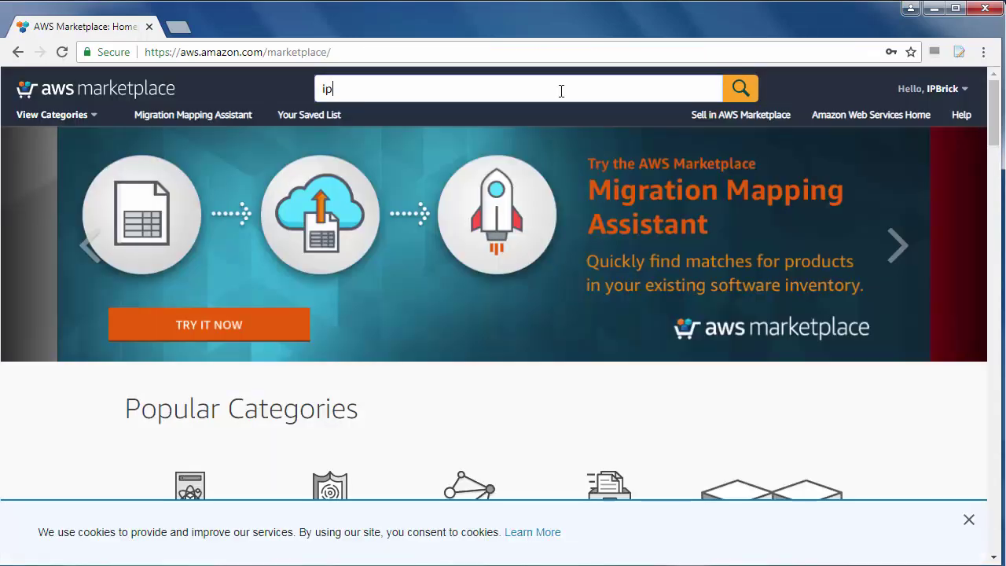
pyautogui.write('brick')
pyautogui.press('Return')
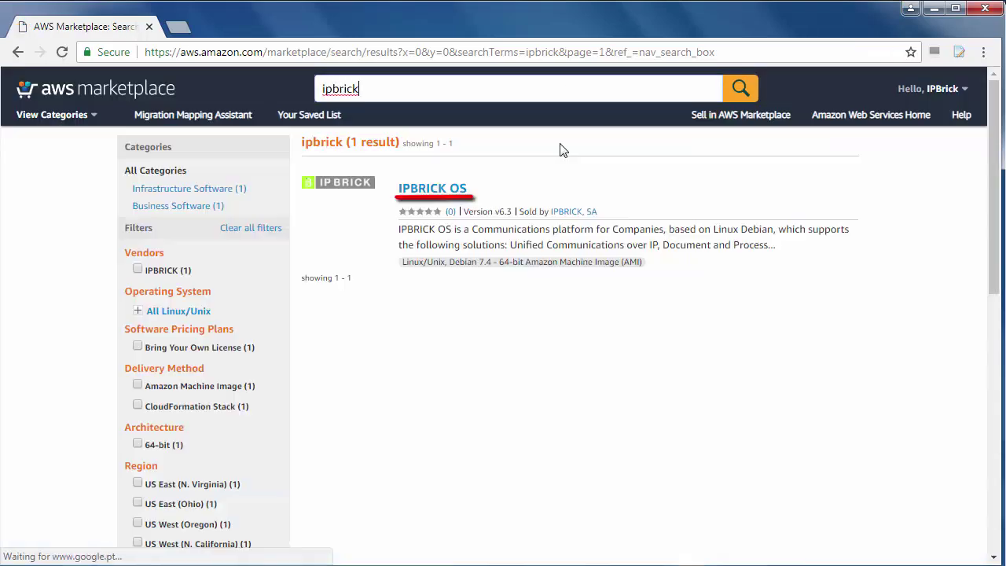
# Open the IPBRICK OS listing and review its overview, $0.046/hr pricing and usage details
pyautogui.click(455, 188)
pyautogui.scroll(-3, 434, 289)
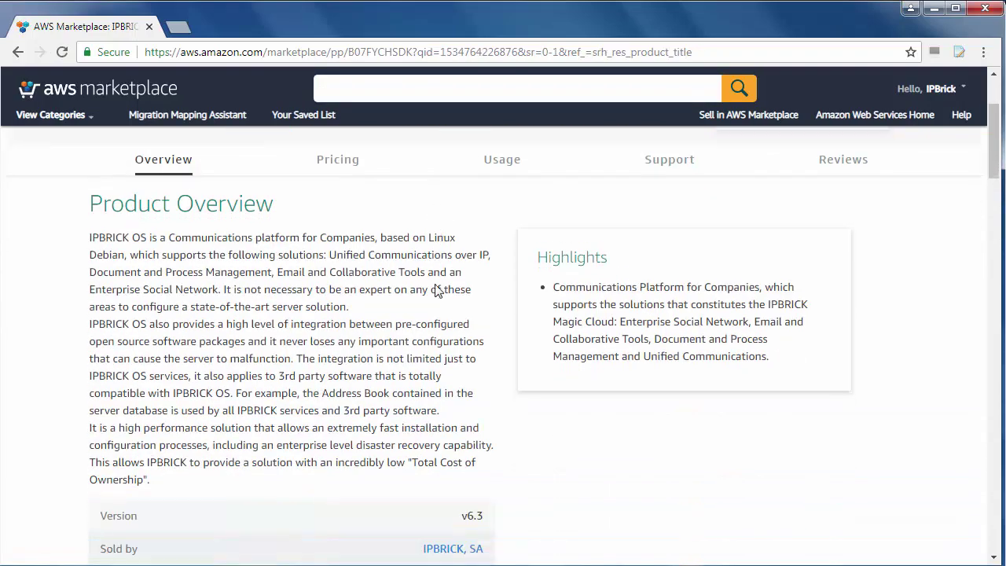
pyautogui.scroll(-7, 435, 289)
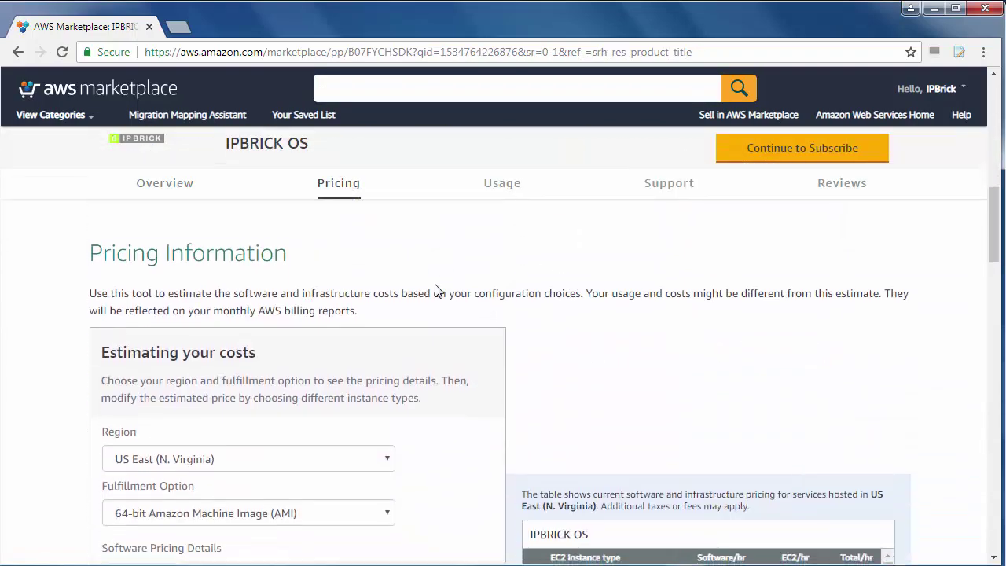
pyautogui.scroll(-15, 435, 289)
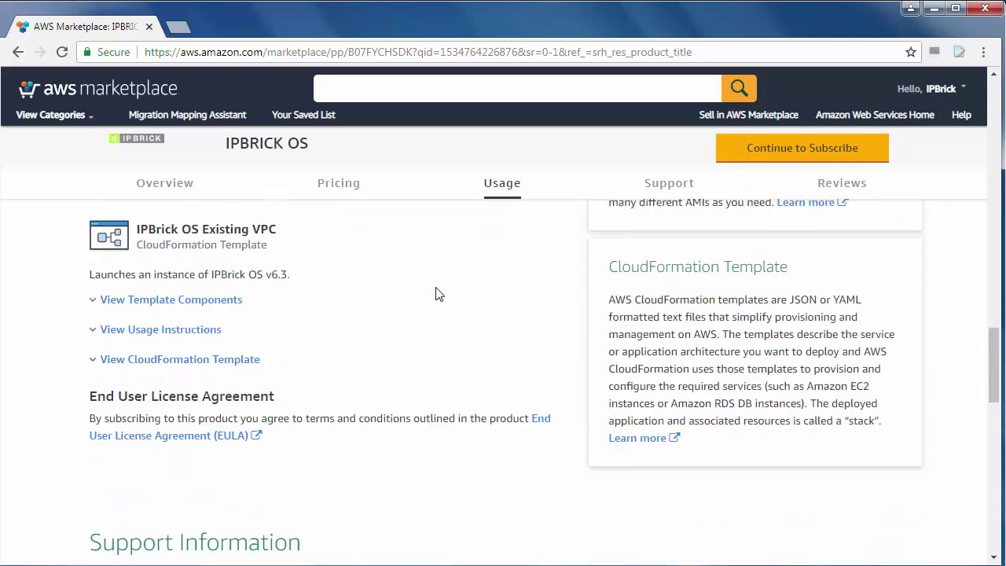
pyautogui.scroll(-4, 438, 293)
pyautogui.scroll(6, 438, 293)
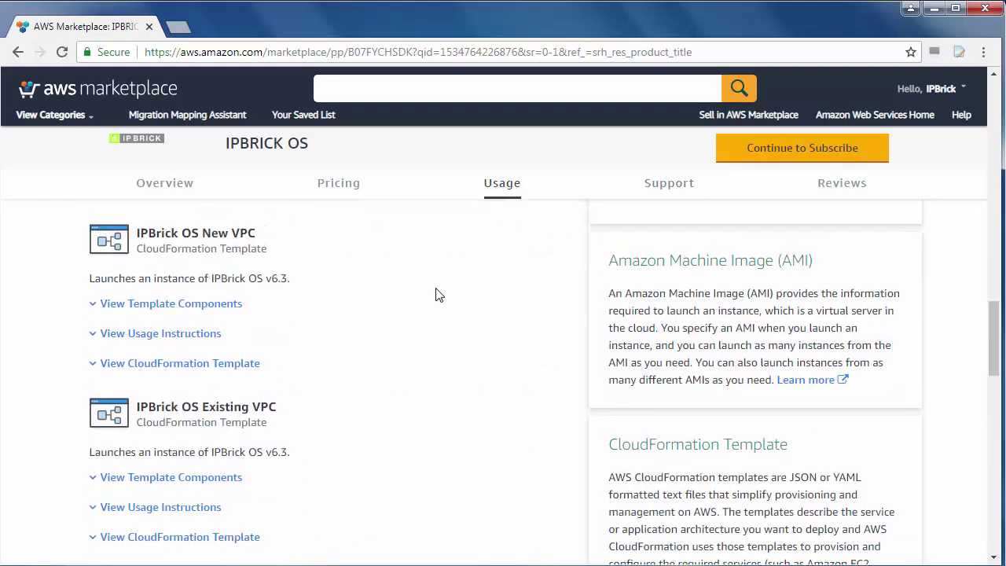
pyautogui.scroll(15, 438, 295)
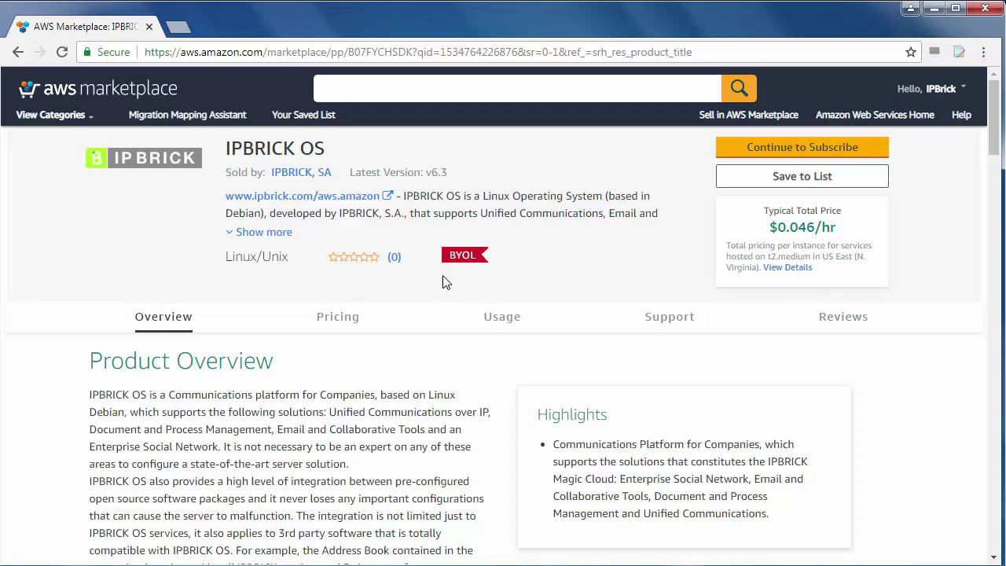
# Review the IPBRICK, SA offer terms and pricing, then accept them to subscribe
pyautogui.click(810, 149)
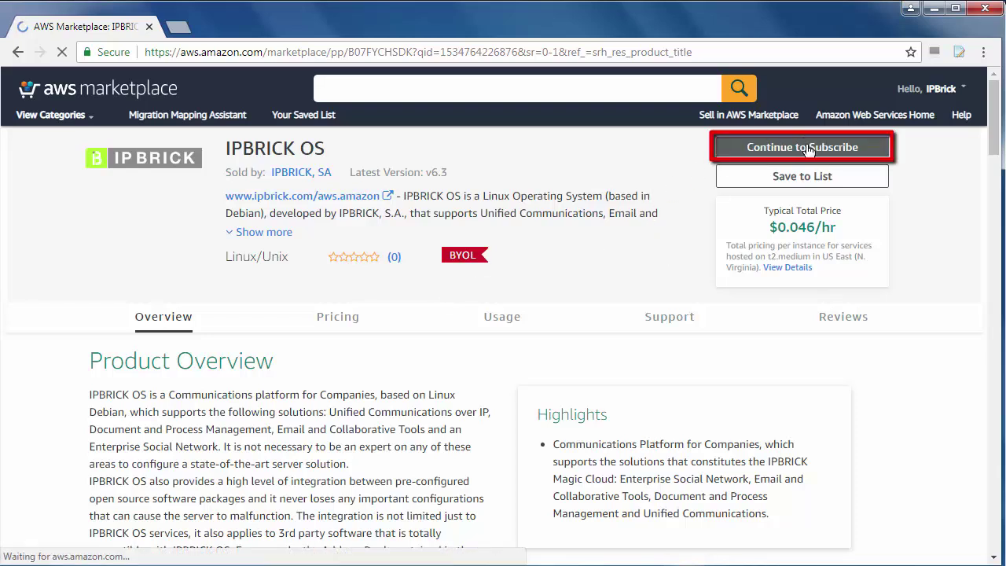
pyautogui.scroll(-1, 503, 358)
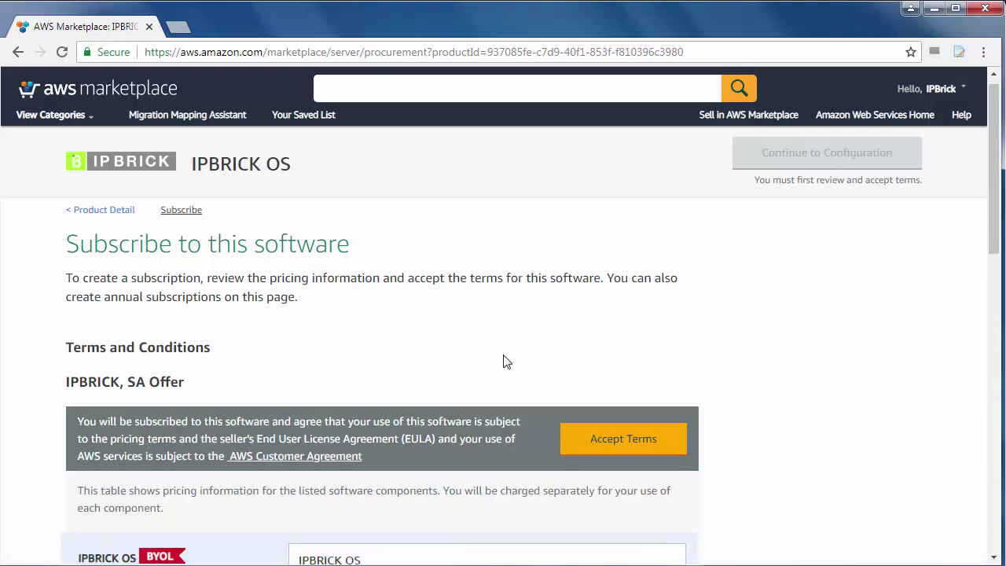
pyautogui.scroll(-5, 501, 363)
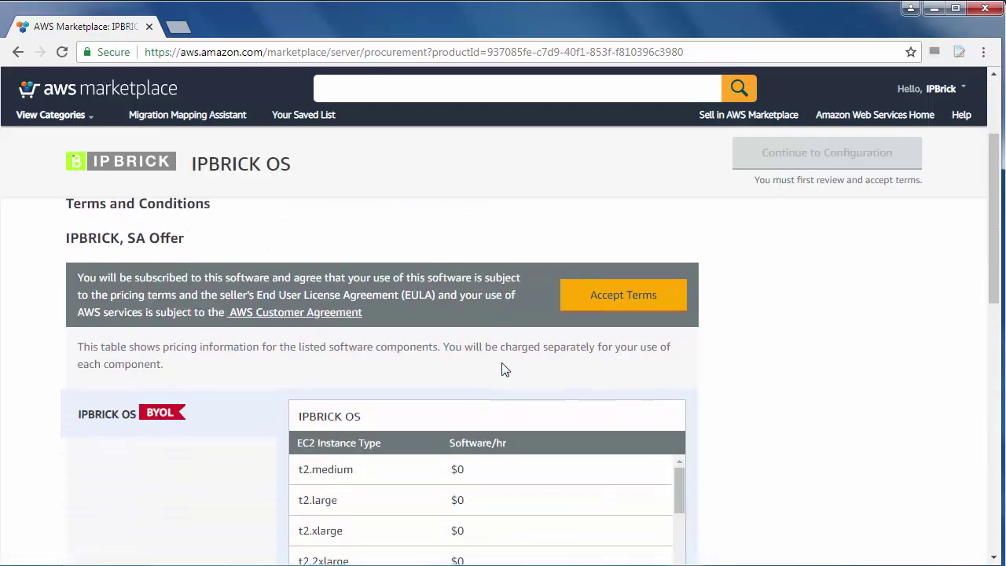
pyautogui.scroll(-2, 505, 370)
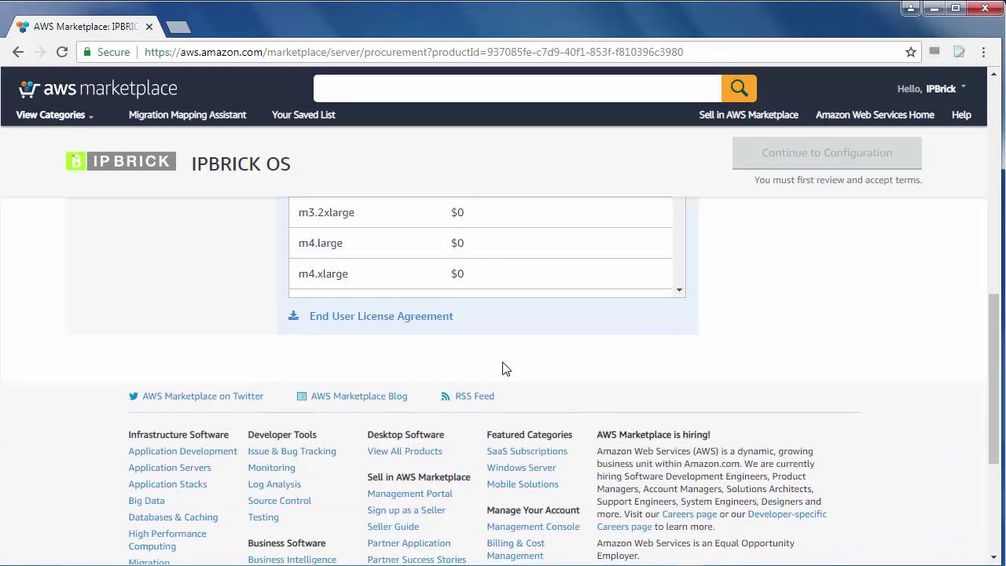
pyautogui.scroll(4, 506, 369)
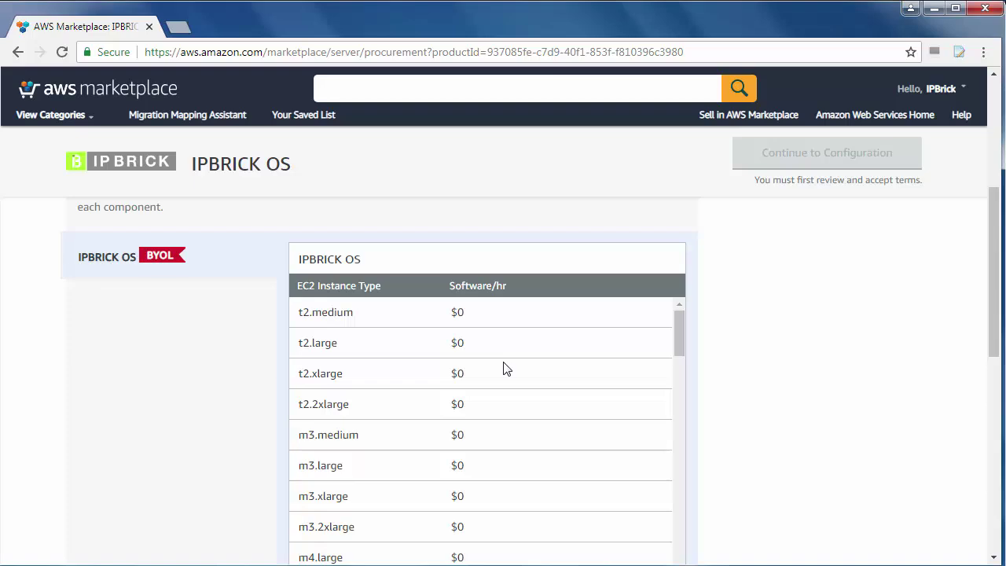
pyautogui.scroll(3, 728, 348)
pyautogui.scroll(-1, 723, 354)
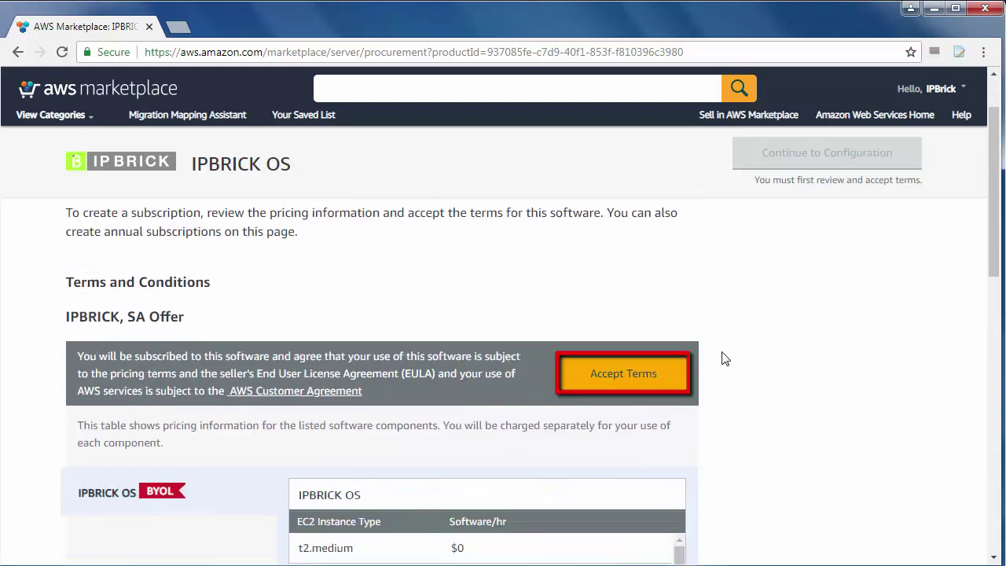
pyautogui.click(638, 361)
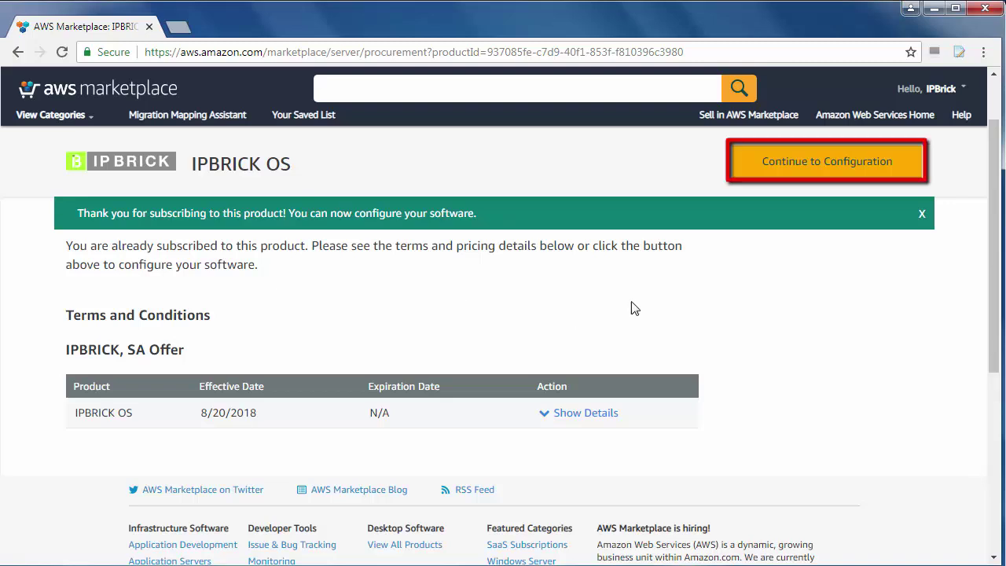
# Configure CloudFormation fulfillment with the IPBrick OS New VPC template, v6.3, in EU (London)
pyautogui.click(810, 169)
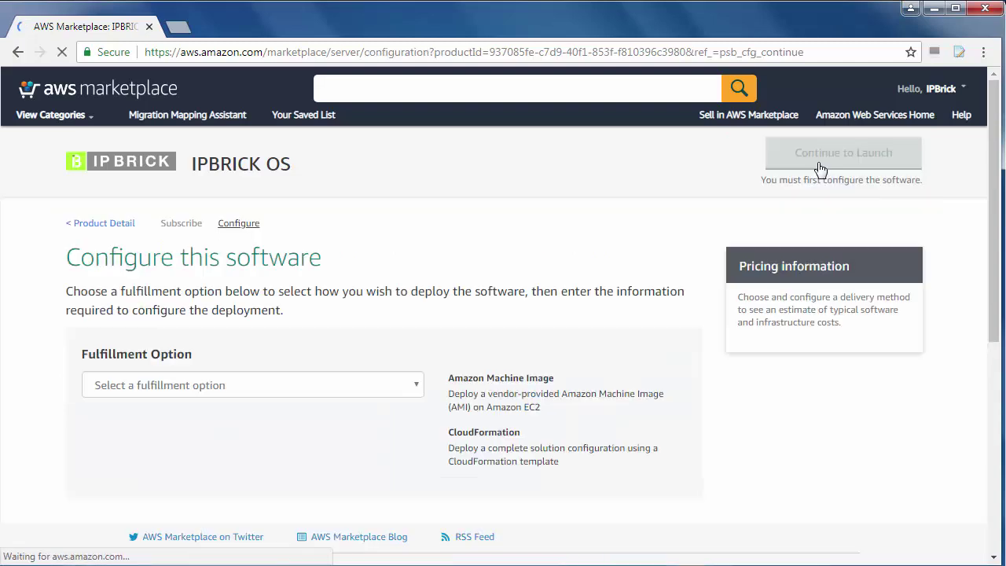
pyautogui.click(401, 386)
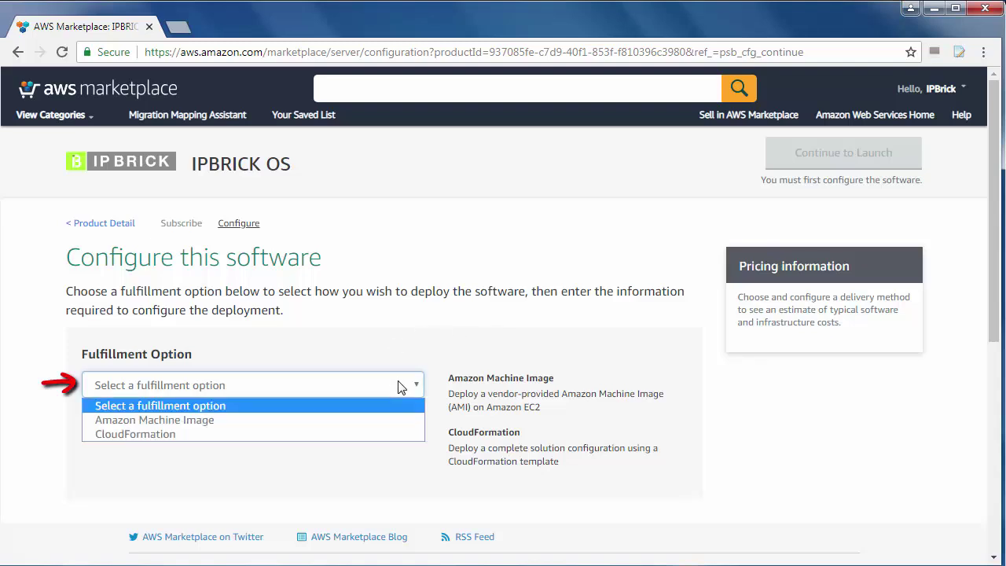
pyautogui.click(384, 433)
pyautogui.click(339, 433)
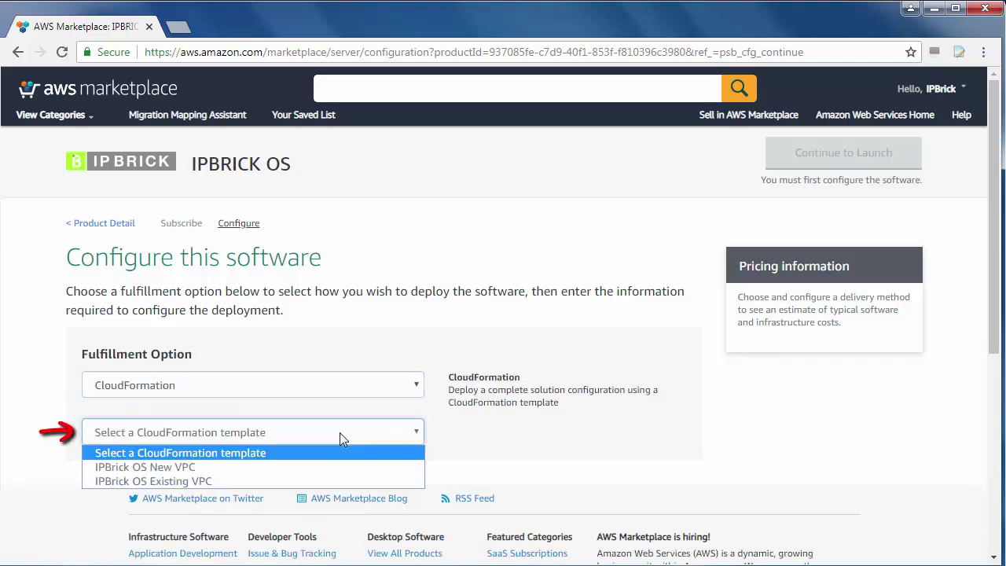
pyautogui.click(313, 468)
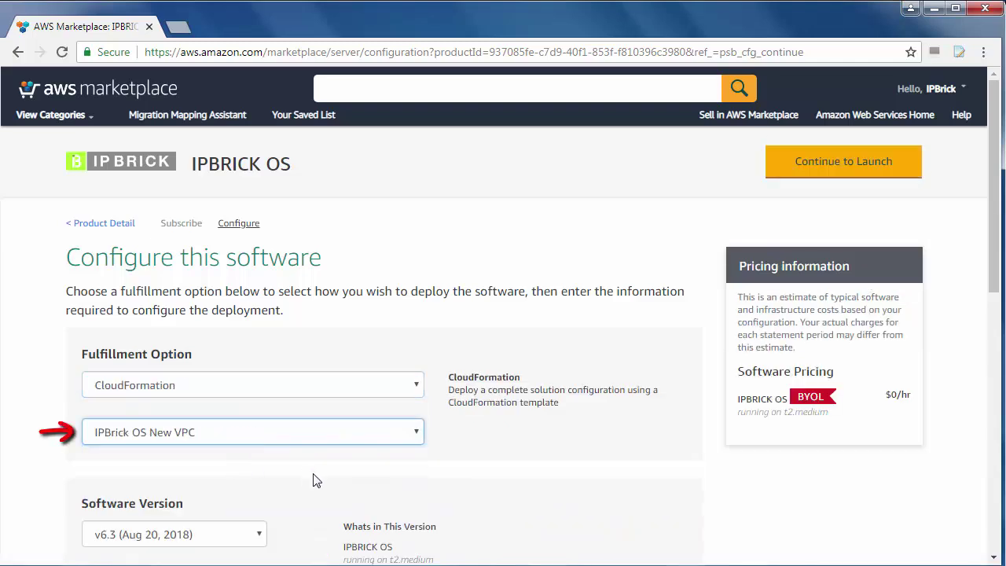
pyautogui.scroll(-2, 322, 470)
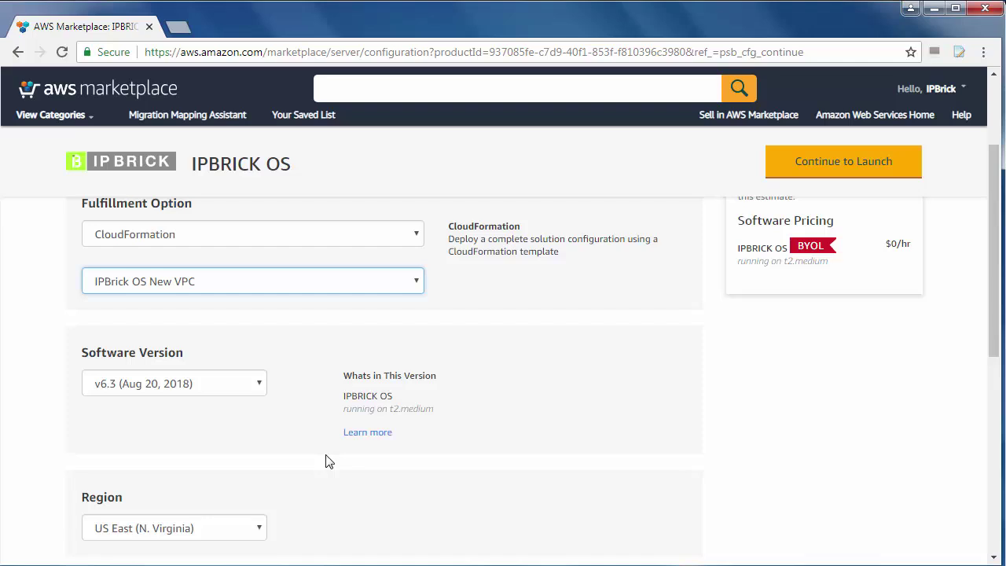
pyautogui.scroll(-1, 332, 458)
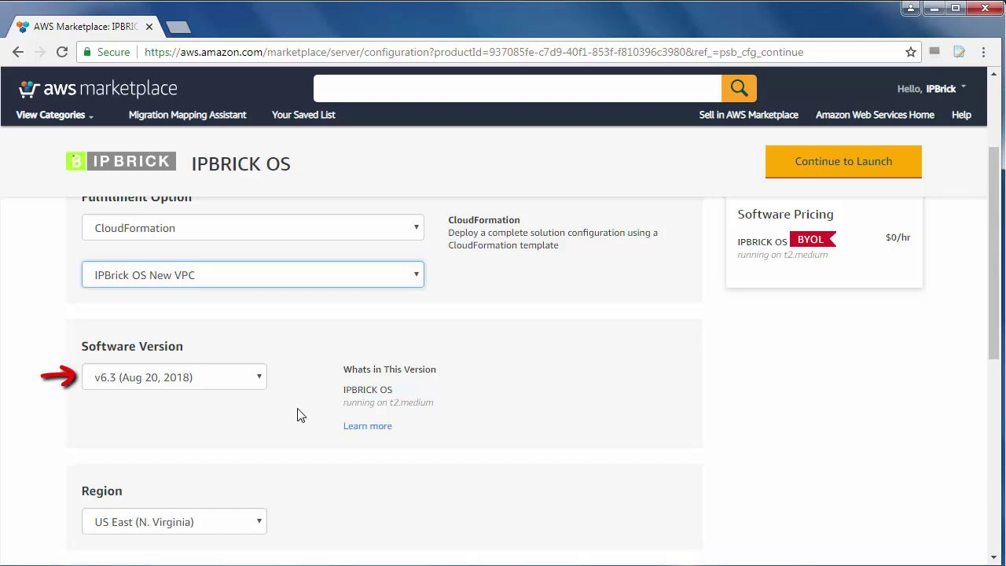
pyautogui.scroll(-1, 299, 415)
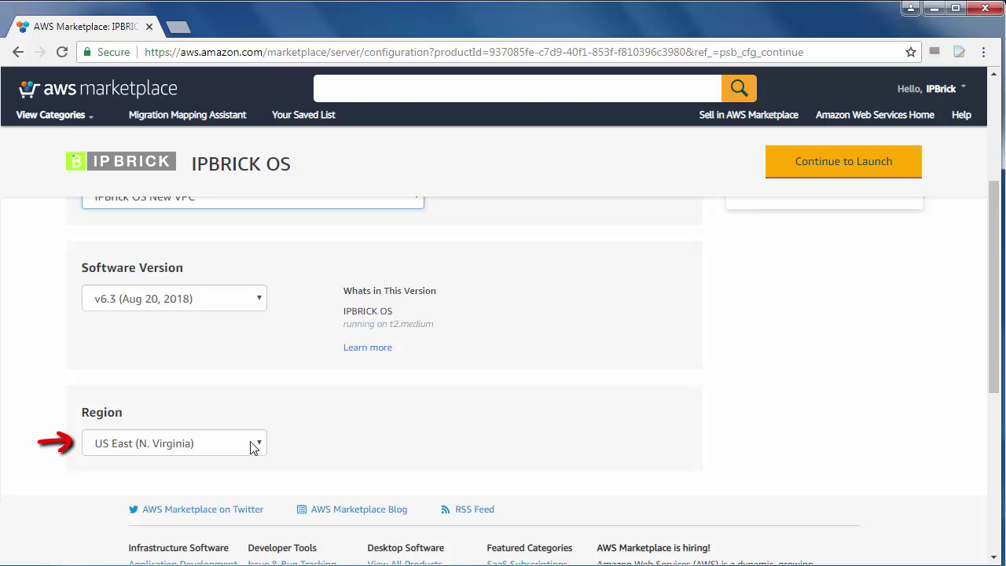
pyautogui.click(254, 448)
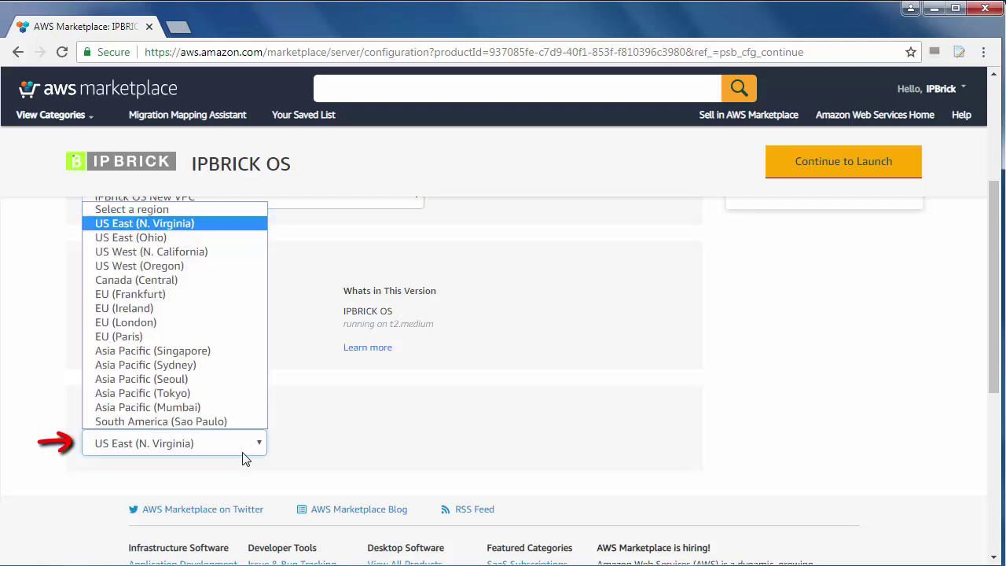
pyautogui.click(192, 323)
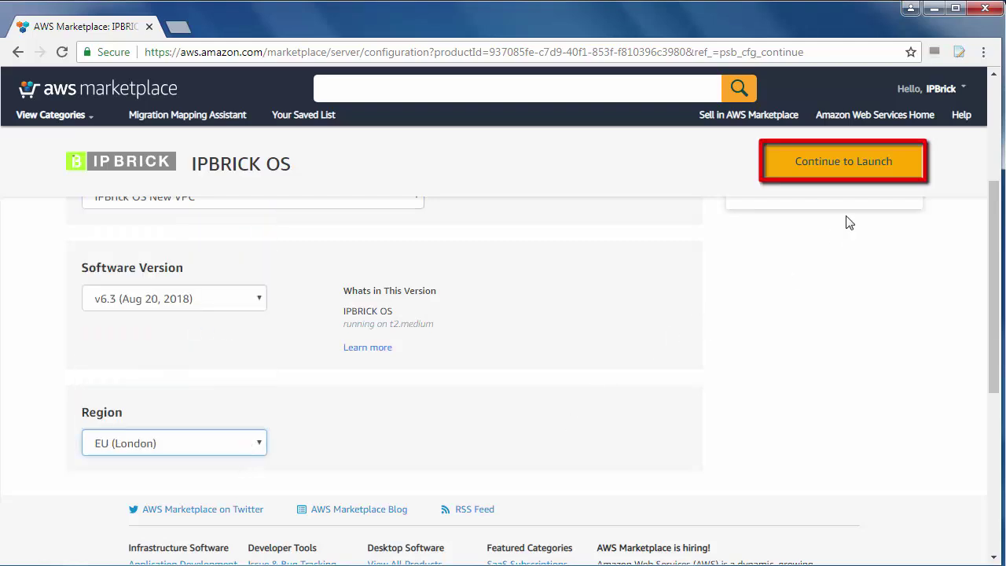
# Launch IPBRICK OS using the Launch CloudFormation action, opening the Create stack page
pyautogui.click(860, 180)
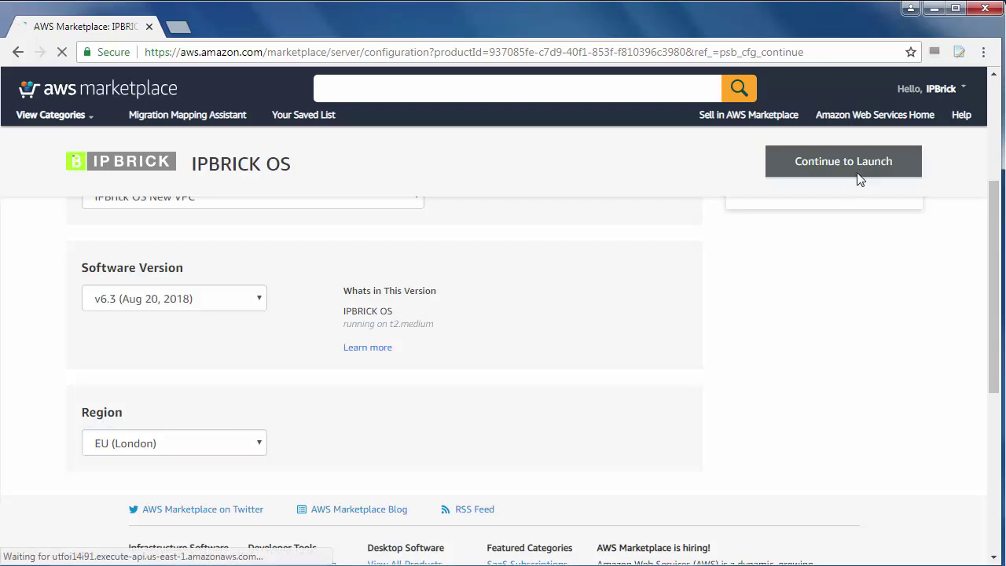
pyautogui.scroll(-1, 494, 343)
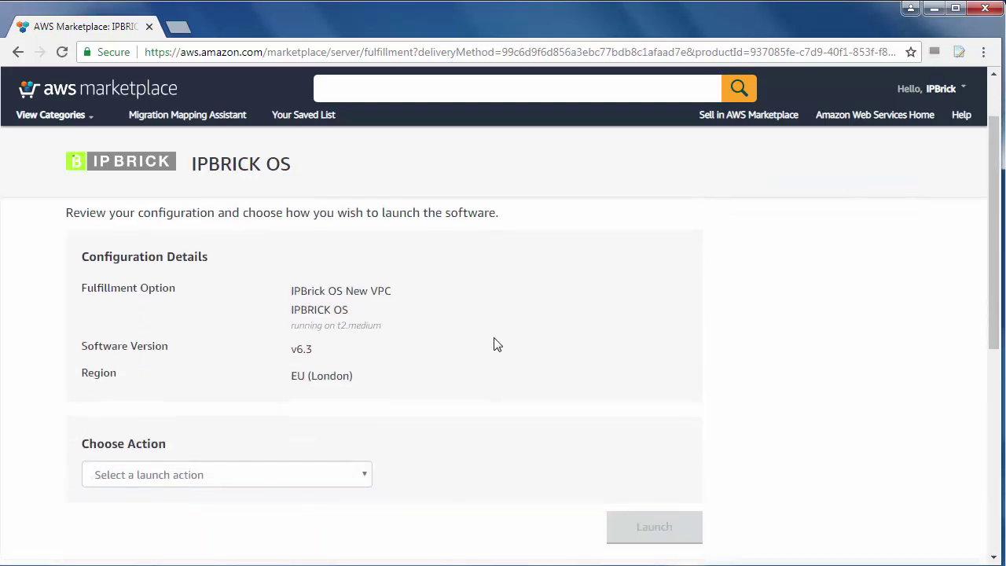
pyautogui.click(343, 475)
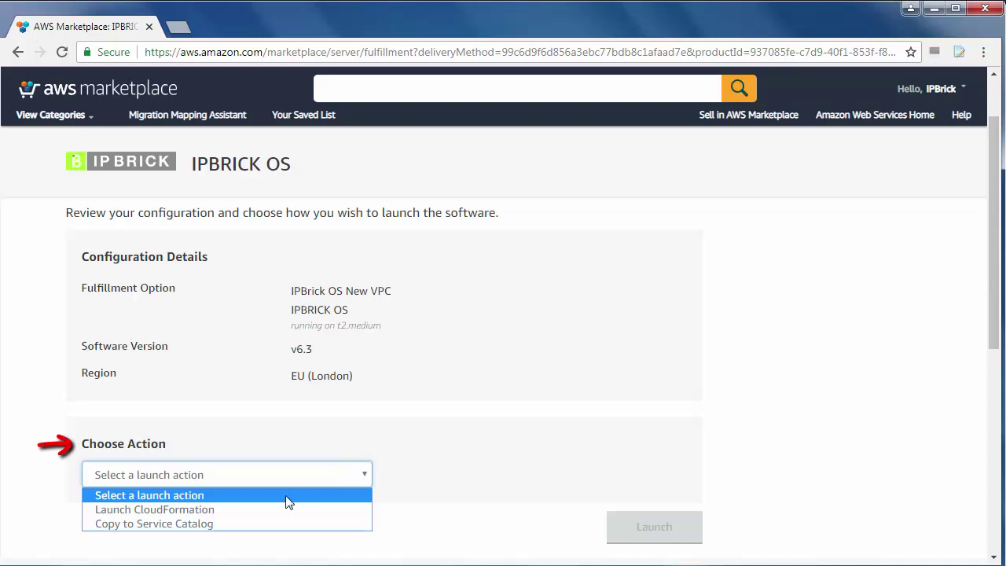
pyautogui.click(218, 512)
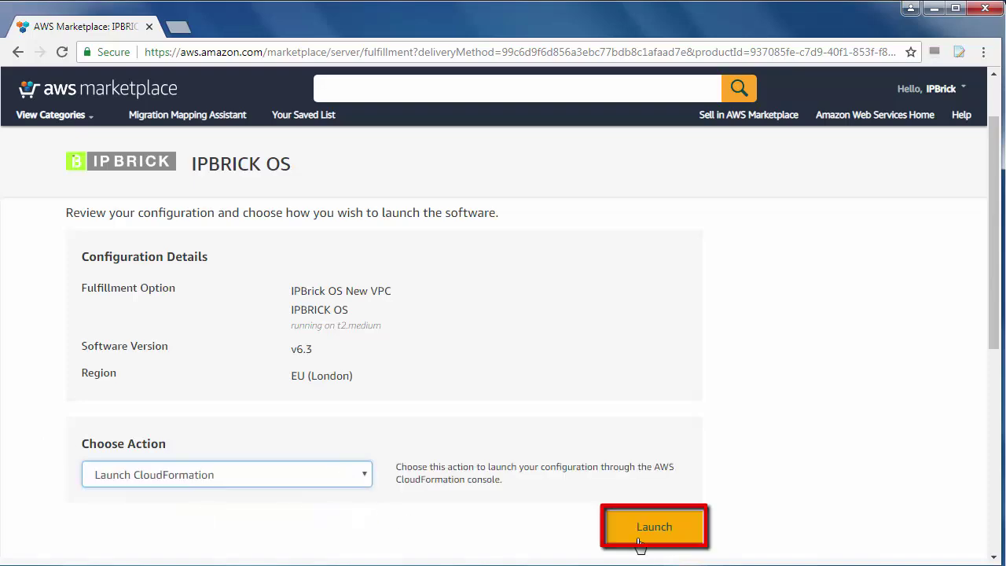
pyautogui.click(684, 536)
# Accept the S3 template, name the stack IPBrick-v63 and keep instance type t2.medium
pyautogui.scroll(-1, 701, 338)
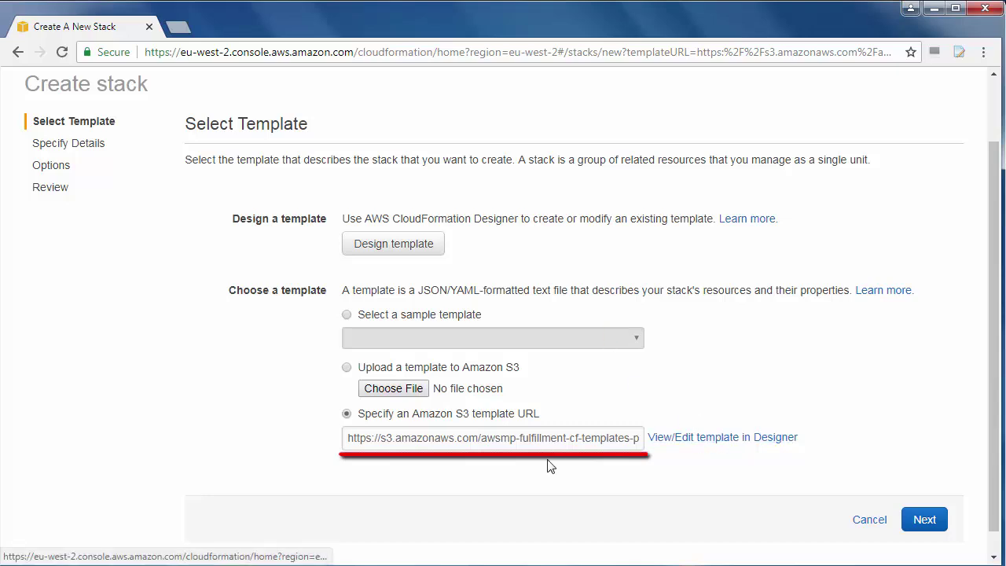
pyautogui.click(928, 525)
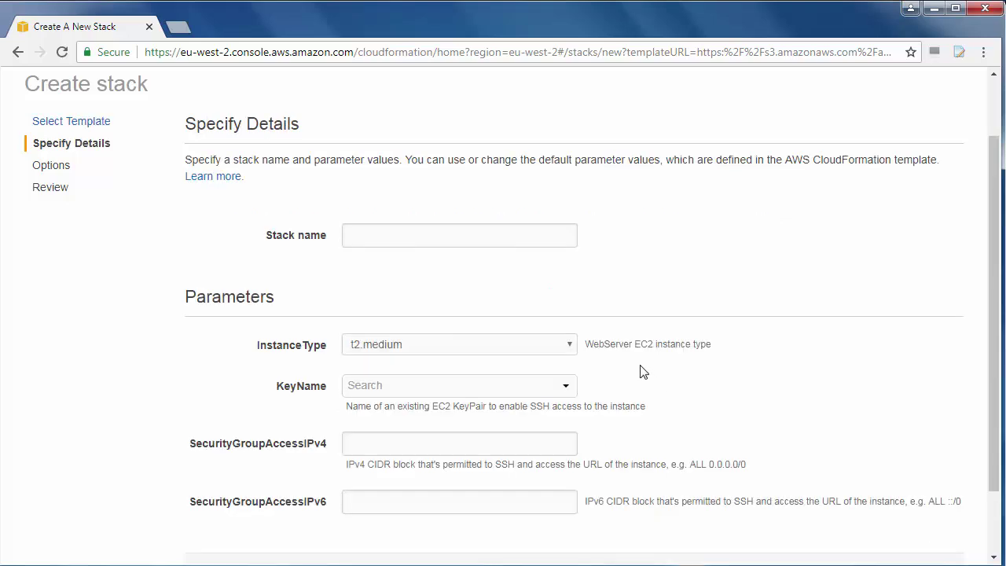
pyautogui.click(488, 238)
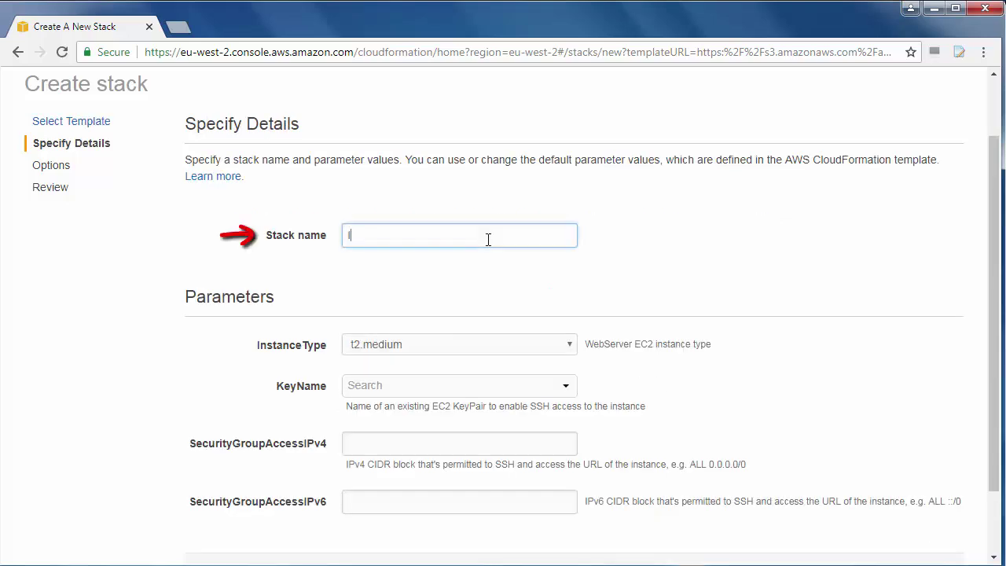
pyautogui.write('IPBrick-v63')
pyautogui.click(460, 343)
pyautogui.scroll(-3, 411, 229)
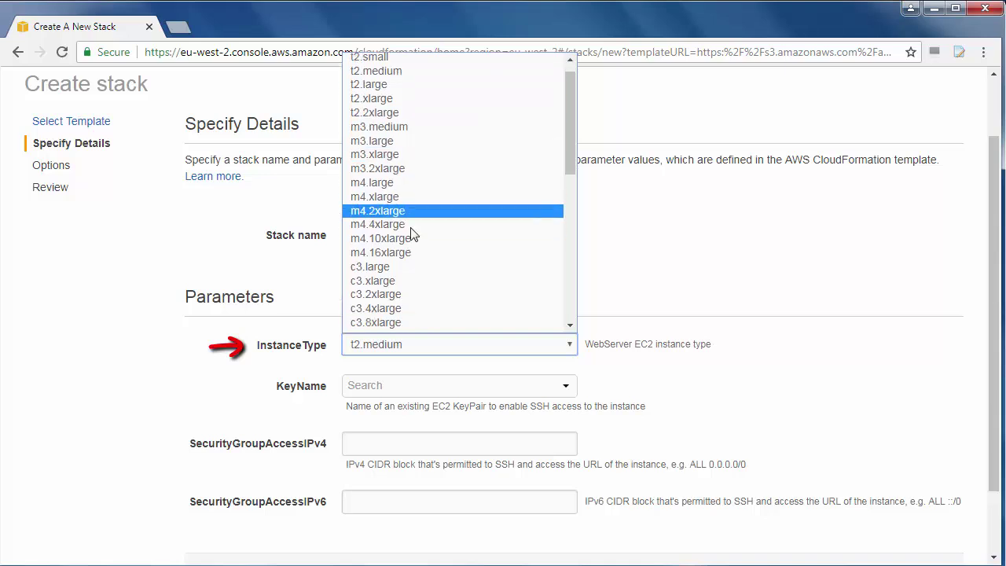
pyautogui.scroll(3, 413, 230)
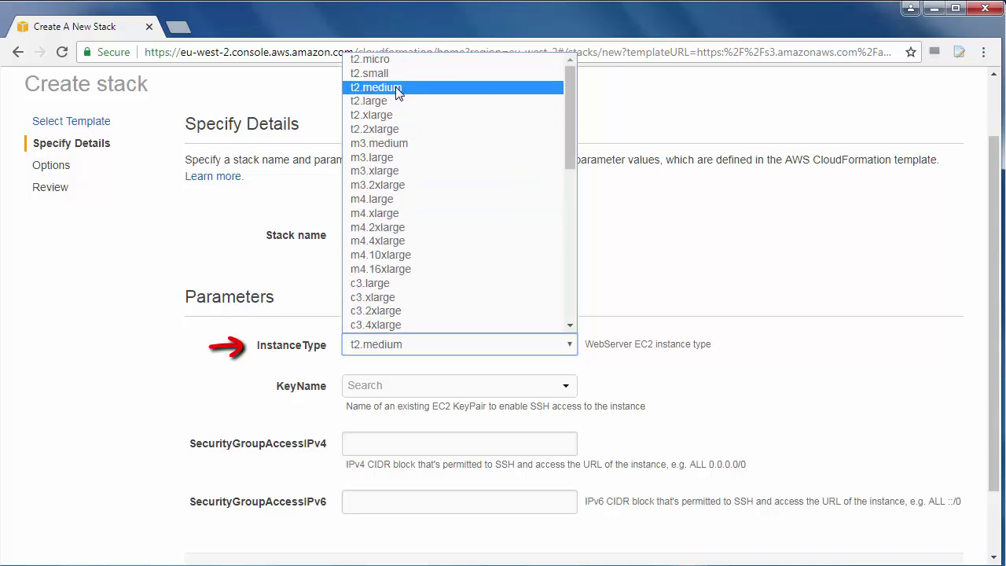
pyautogui.click(395, 87)
pyautogui.click(441, 385)
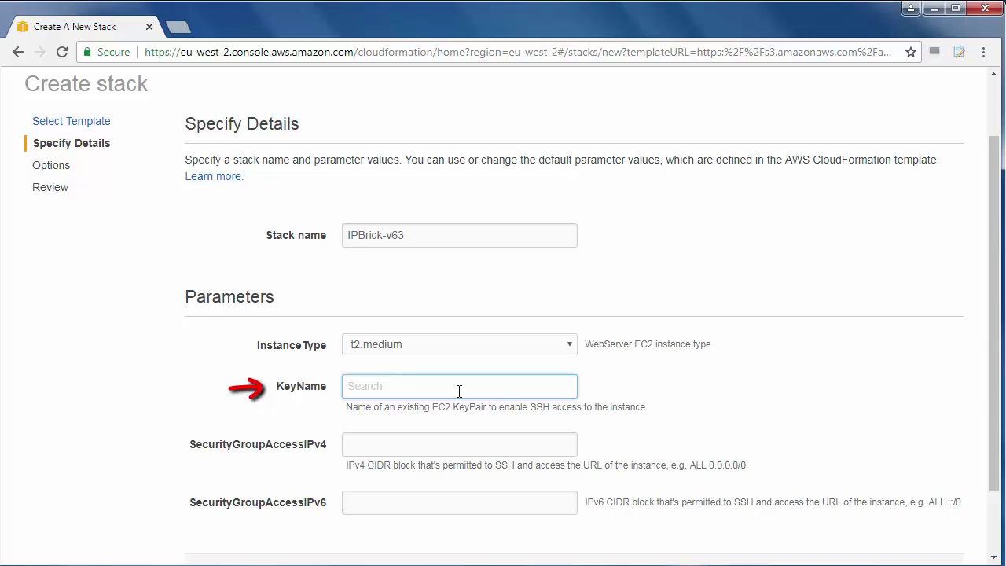
pyautogui.scroll(1, 459, 390)
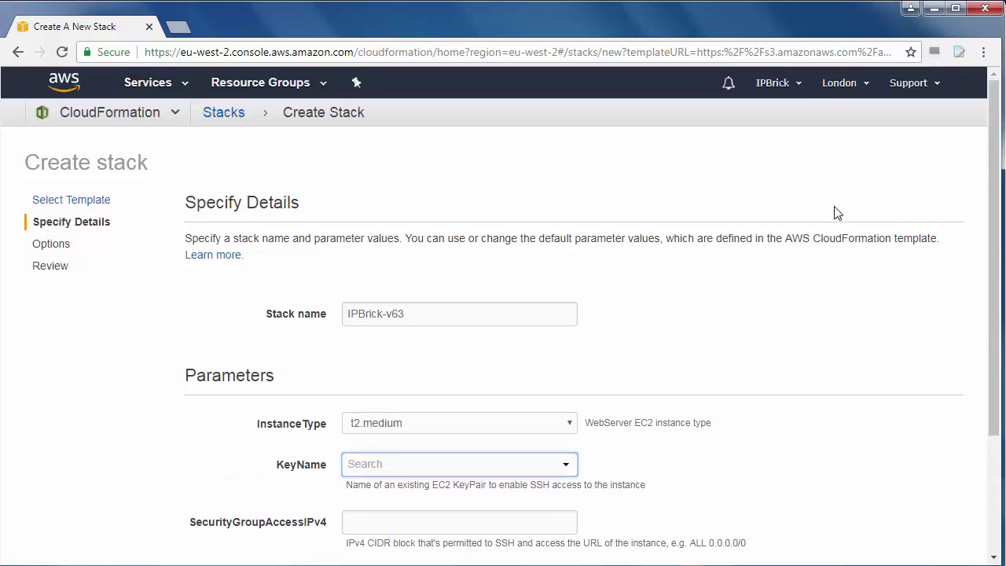
# Open the EC2 console in a new browser tab
pyautogui.rightClick(65, 82)
pyautogui.click(112, 92)
pyautogui.click(228, 28)
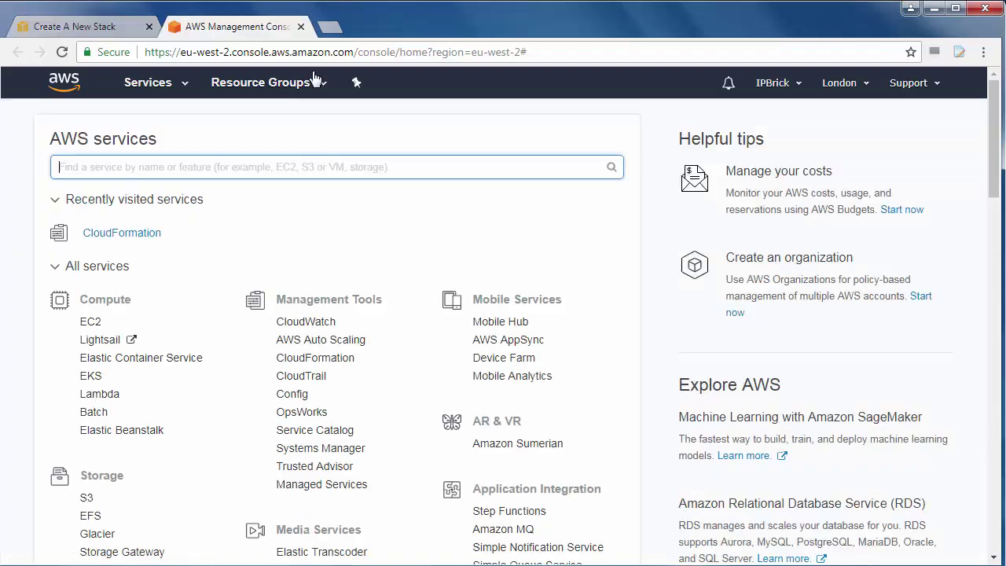
pyautogui.click(171, 88)
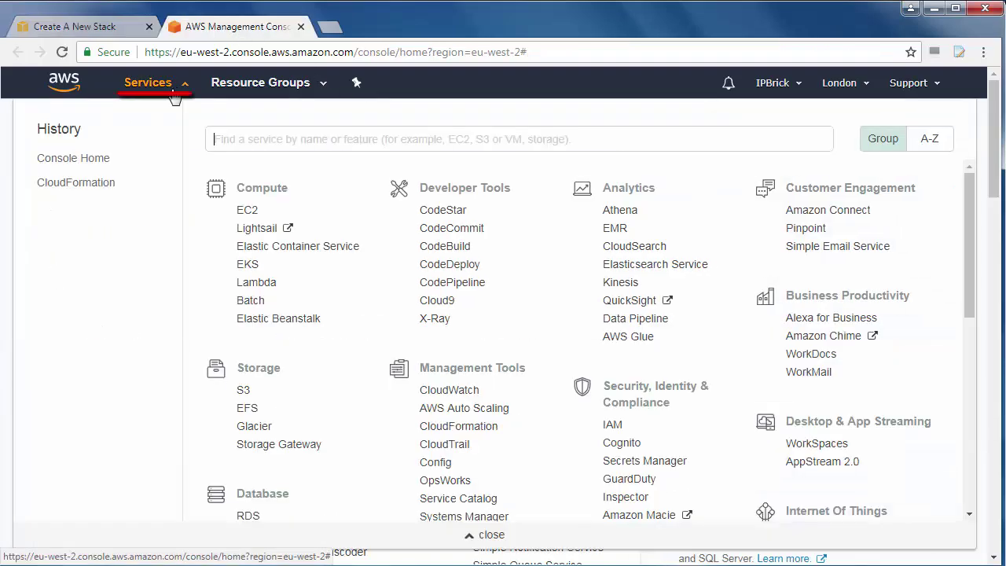
pyautogui.click(248, 217)
pyautogui.scroll(-1, 86, 304)
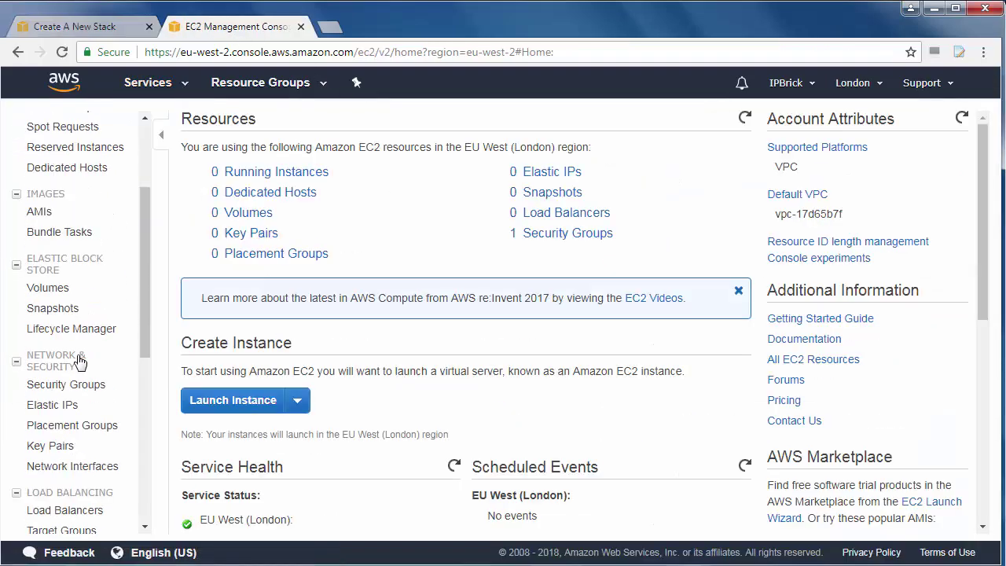
# Create the key pair ipbrick63key, saving its .pem file, and close the EC2 tab
pyautogui.click(61, 446)
pyautogui.click(224, 125)
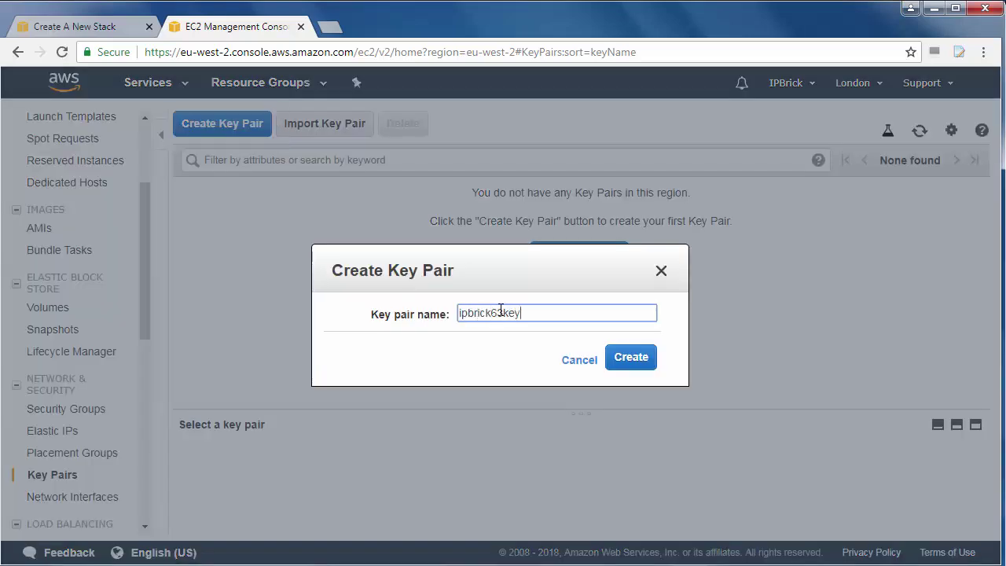
pyautogui.click(628, 358)
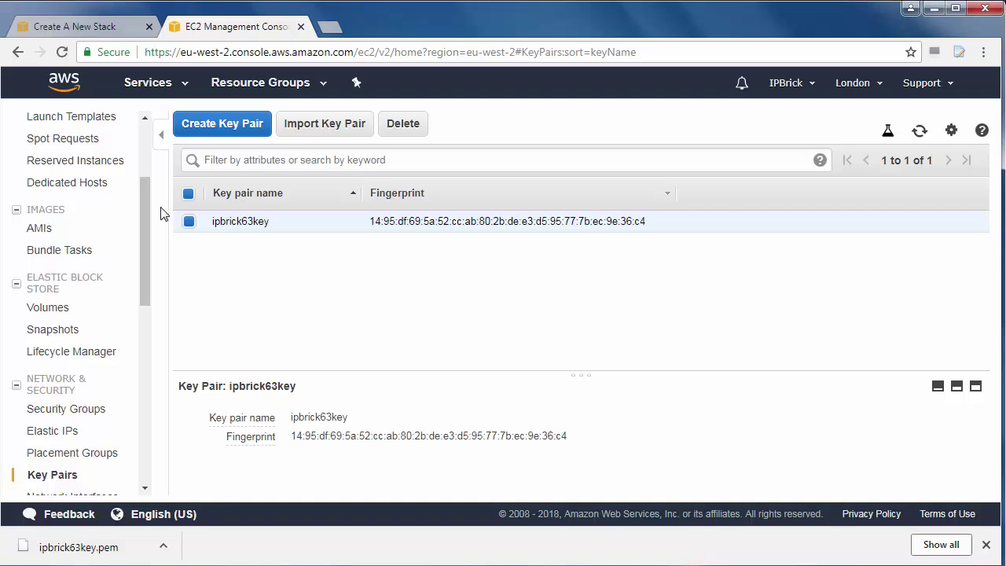
pyautogui.click(300, 26)
# Reload the stack details and select ipbrick63key as the KeyName
pyautogui.scroll(-5, 849, 476)
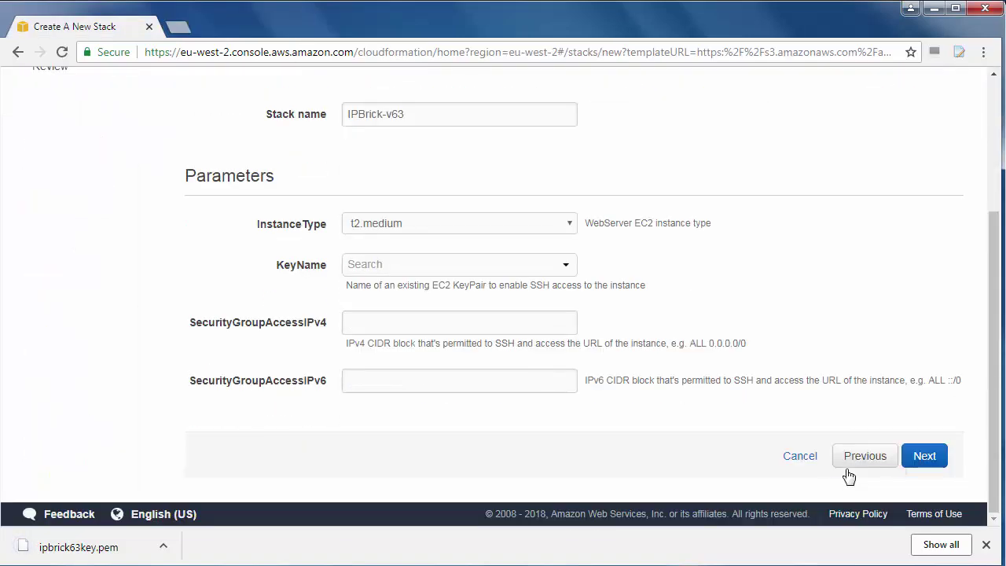
pyautogui.click(860, 460)
pyautogui.click(924, 460)
pyautogui.click(445, 422)
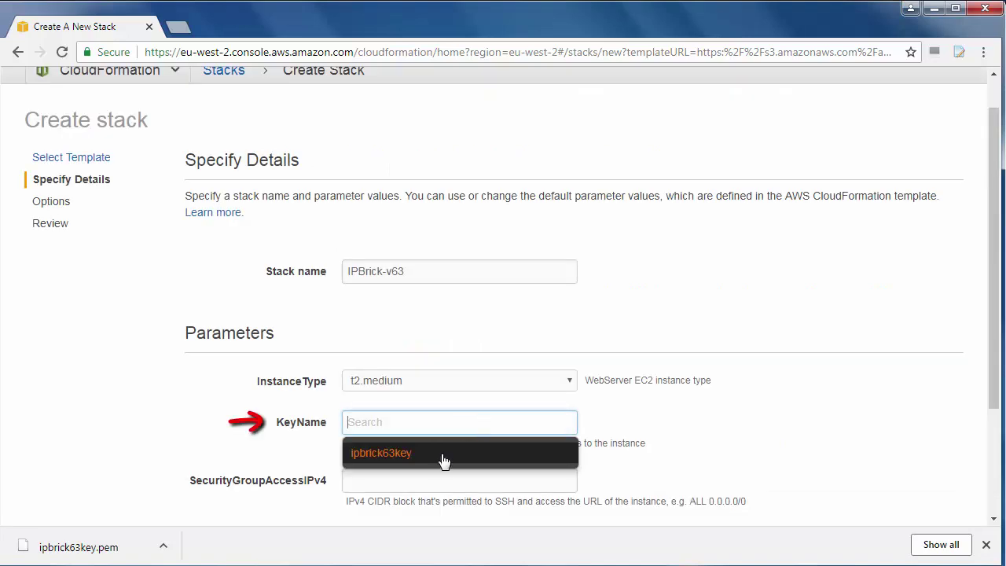
pyautogui.click(445, 458)
# Allow security group access from 0.0.0.0/0 for IPv4 and ::/0 for IPv6
pyautogui.scroll(-1, 642, 442)
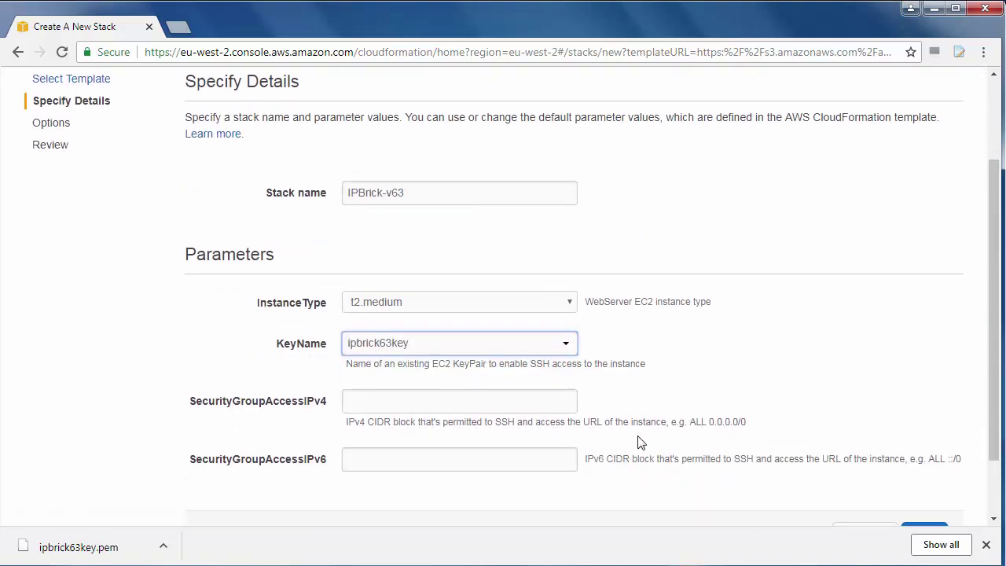
pyautogui.click(497, 401)
pyautogui.write('0.0.0.0/0')
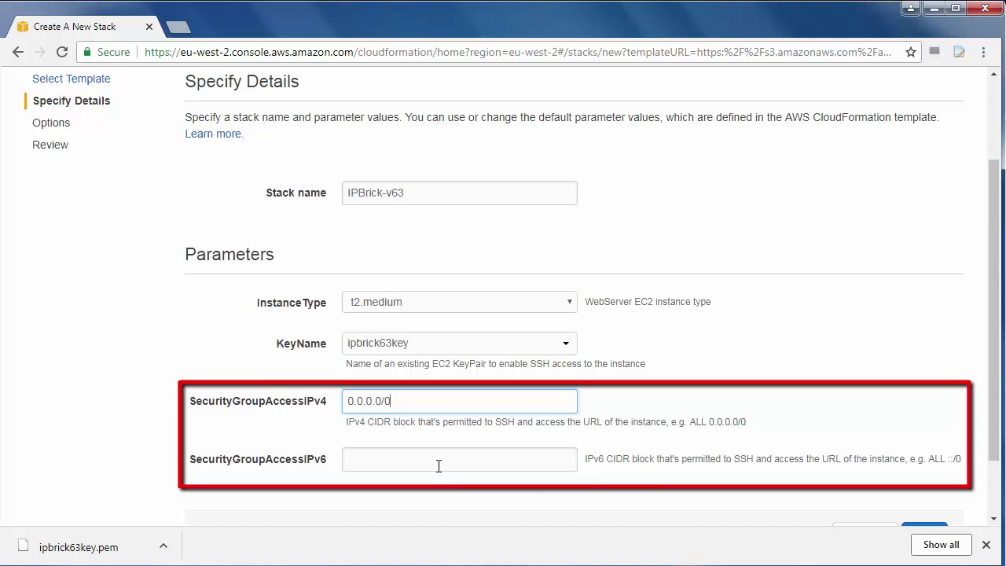
pyautogui.click(439, 466)
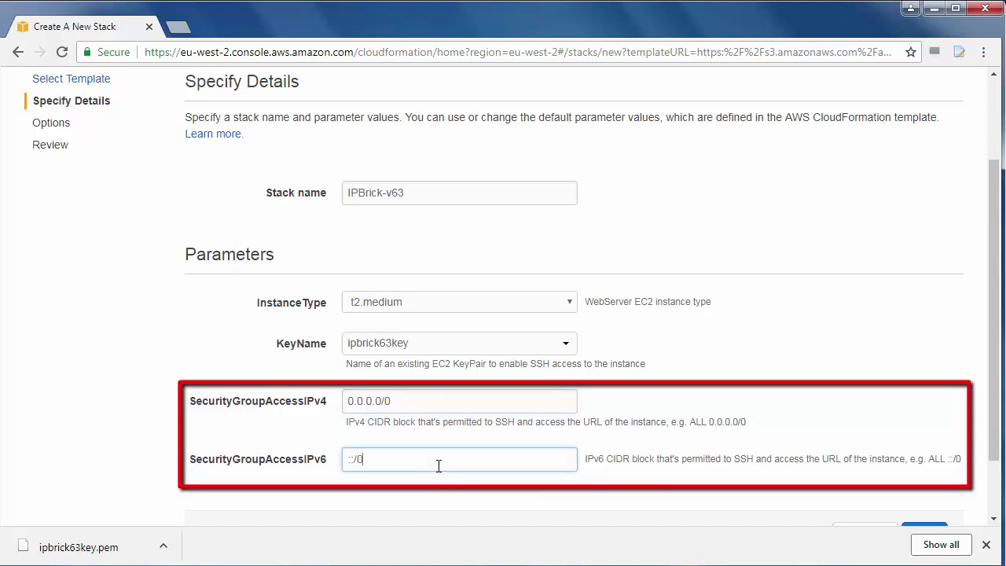
pyautogui.click(821, 366)
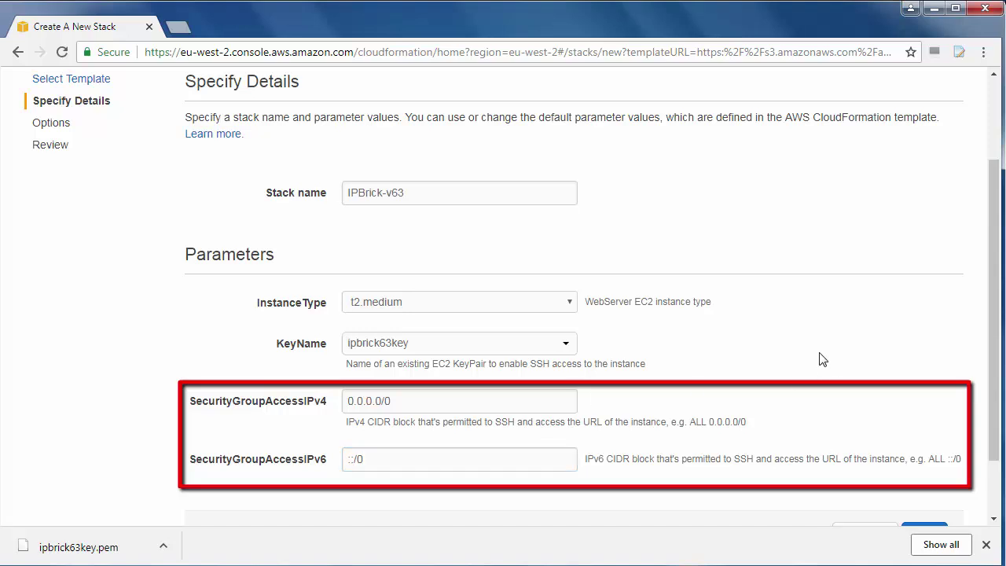
pyautogui.scroll(-1, 822, 359)
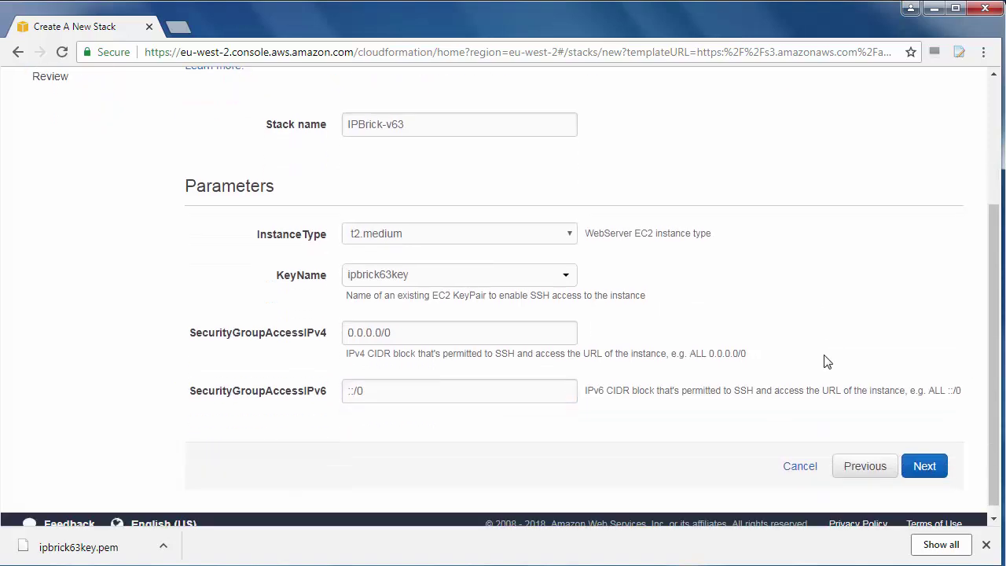
# Pass through stack options and review, and create the IPBrick-v63 stack
pyautogui.click(920, 462)
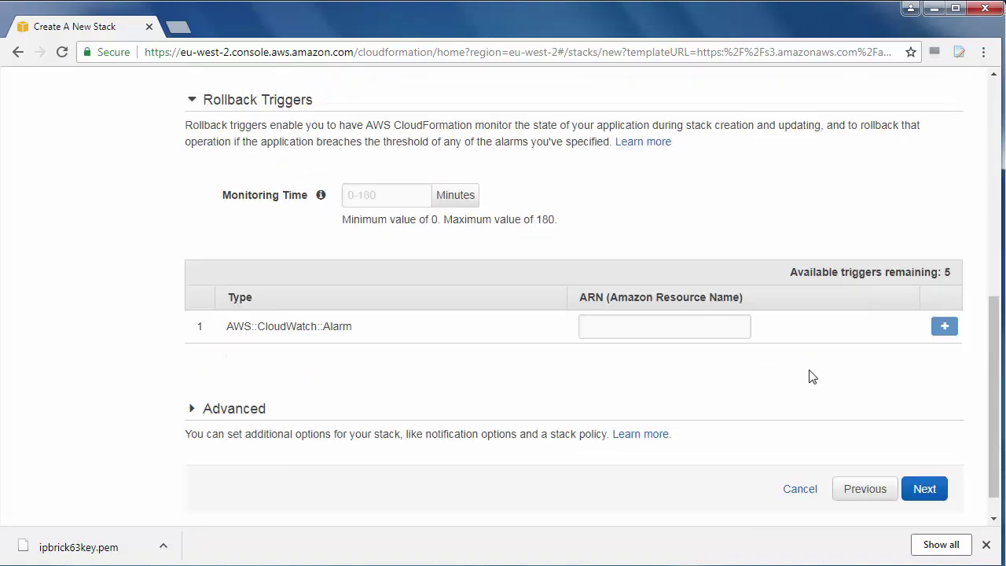
pyautogui.scroll(-1, 849, 401)
pyautogui.click(922, 457)
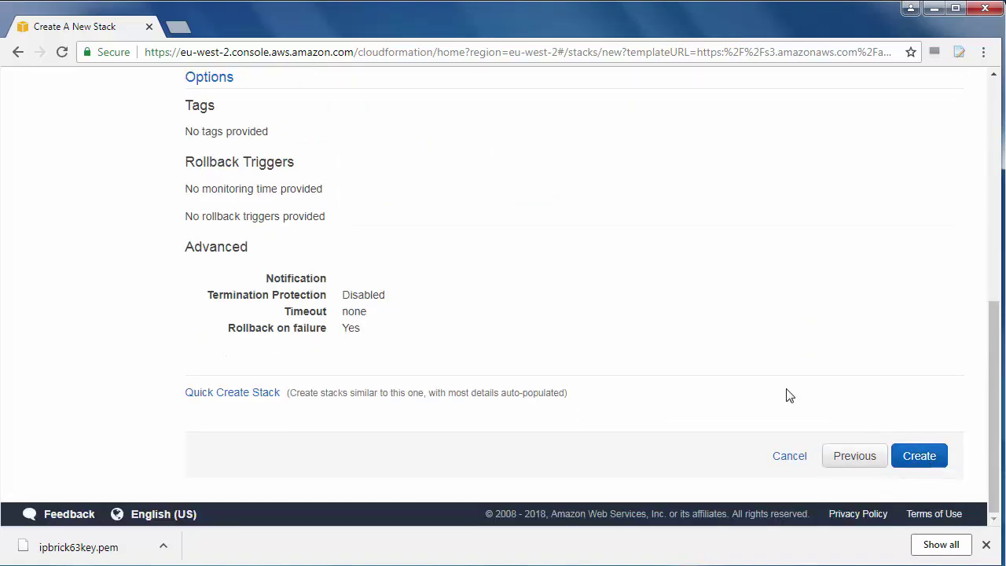
pyautogui.scroll(6, 786, 396)
pyautogui.scroll(-7, 452, 260)
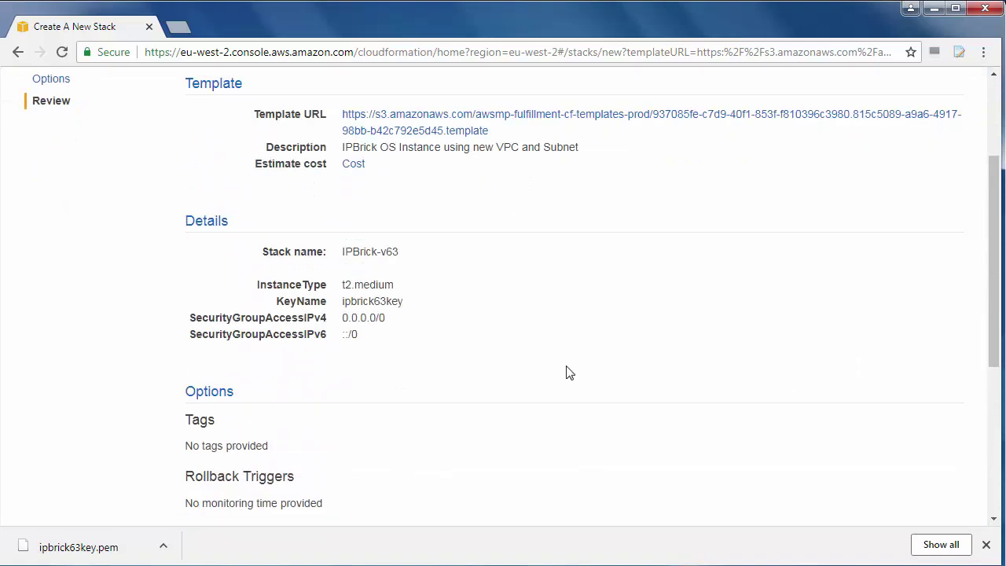
pyautogui.click(898, 454)
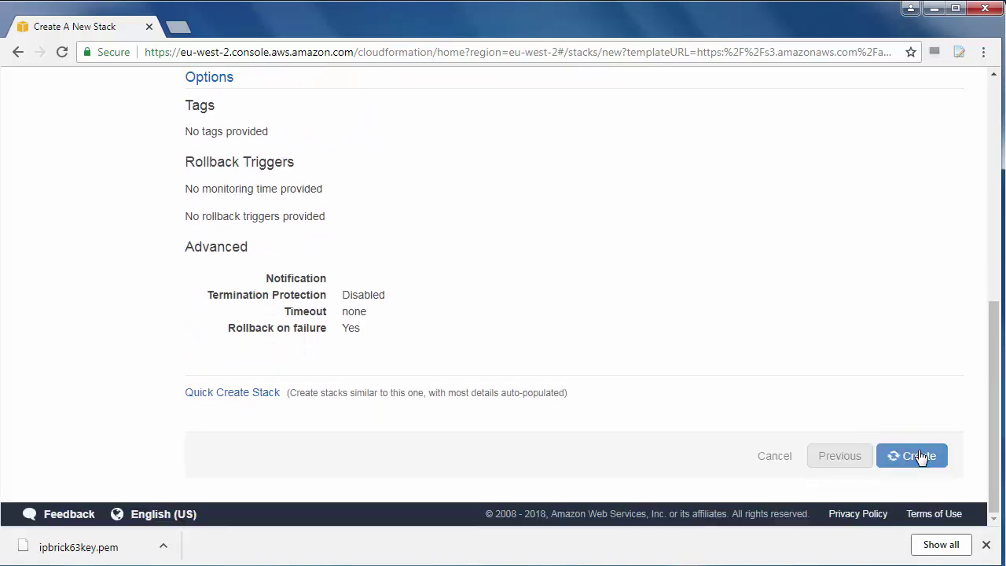
# Follow the IPBrick-v63 stack events, refreshing until it shows CREATE_COMPLETE
pyautogui.click(921, 152)
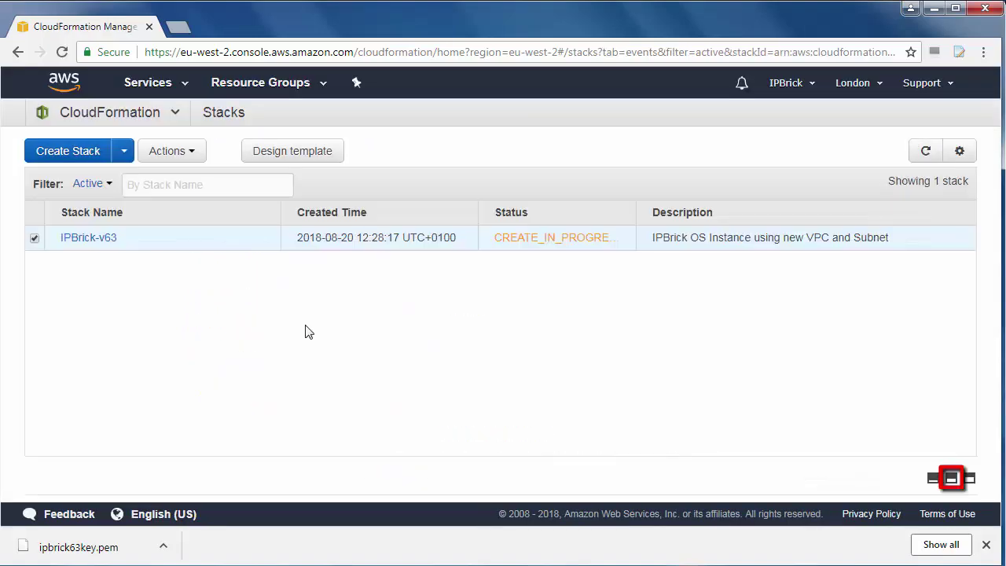
pyautogui.click(951, 478)
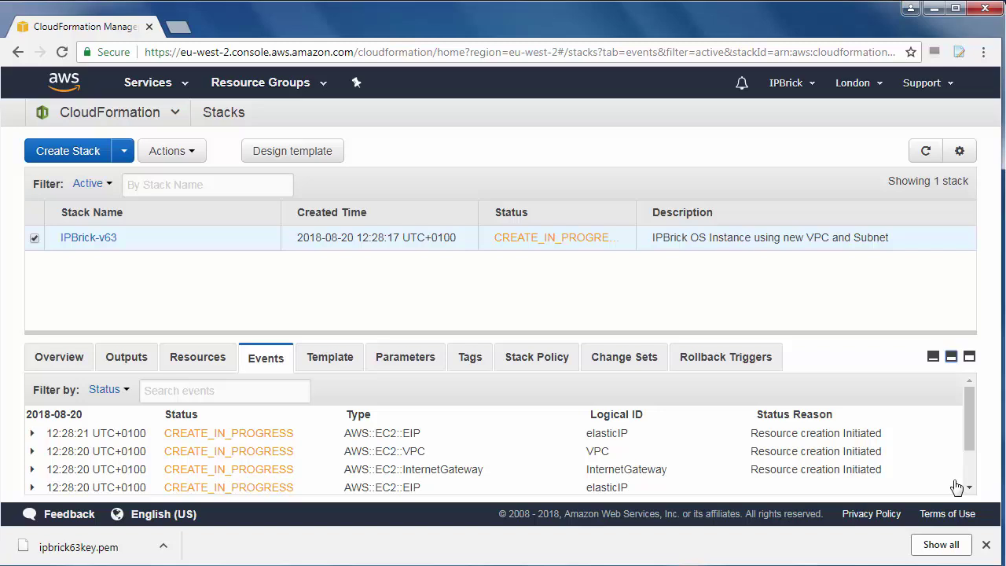
pyautogui.scroll(-2, 386, 442)
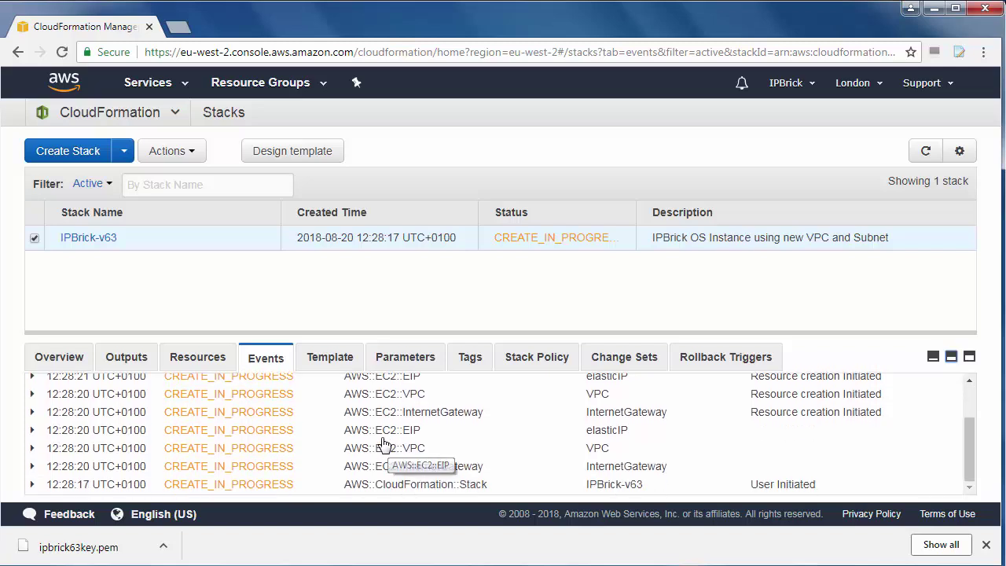
pyautogui.scroll(3, 384, 444)
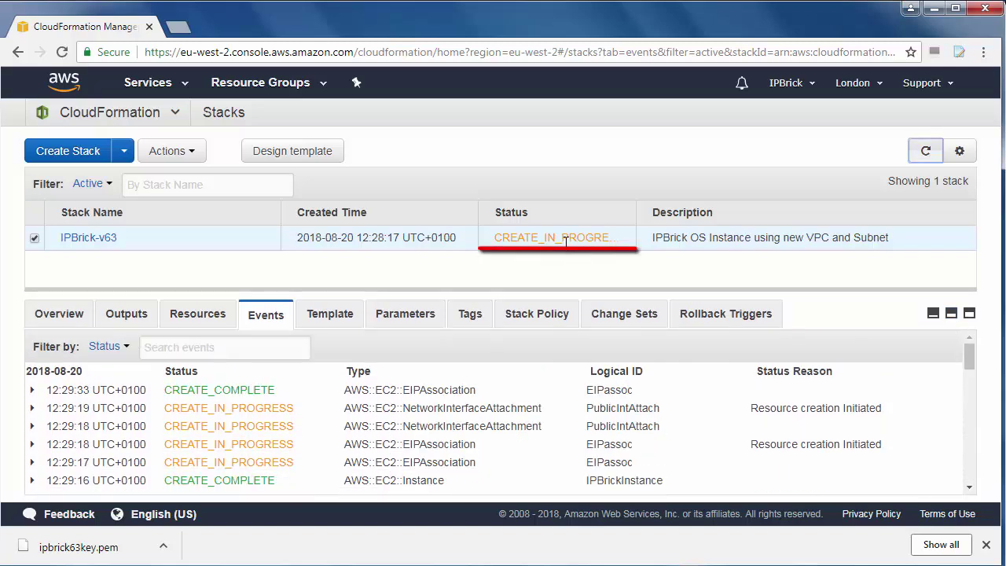
pyautogui.click(924, 150)
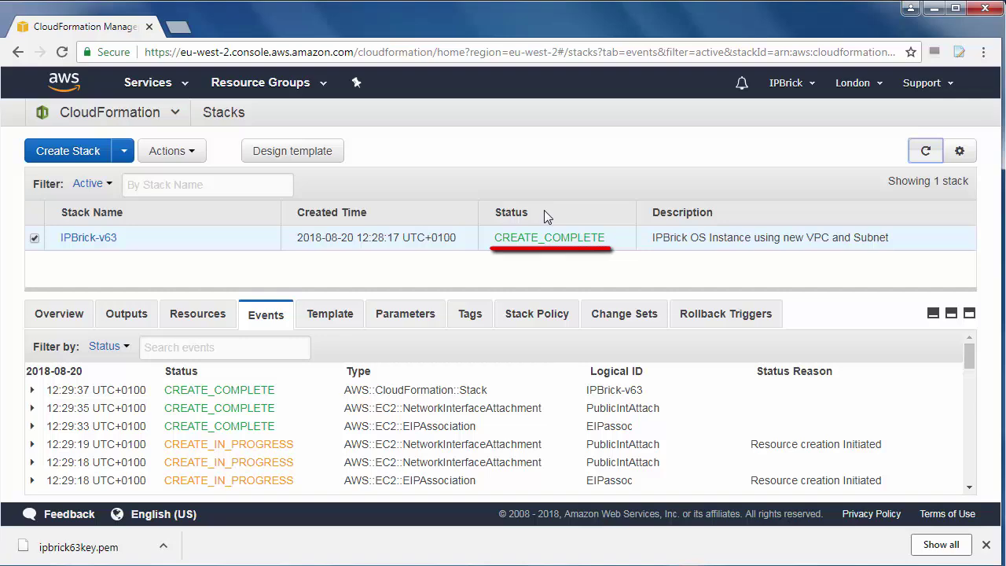
pyautogui.click(156, 82)
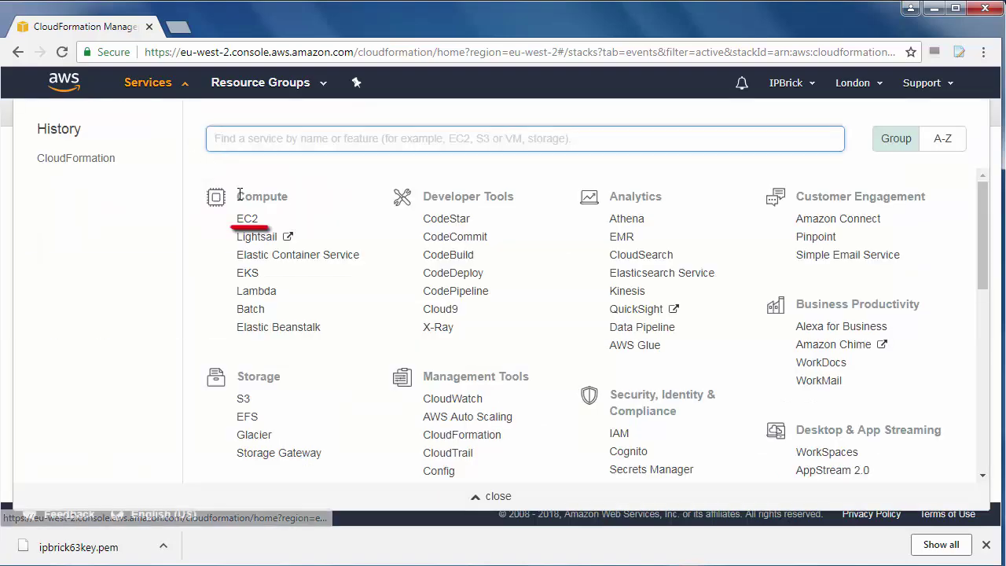
pyautogui.click(245, 219)
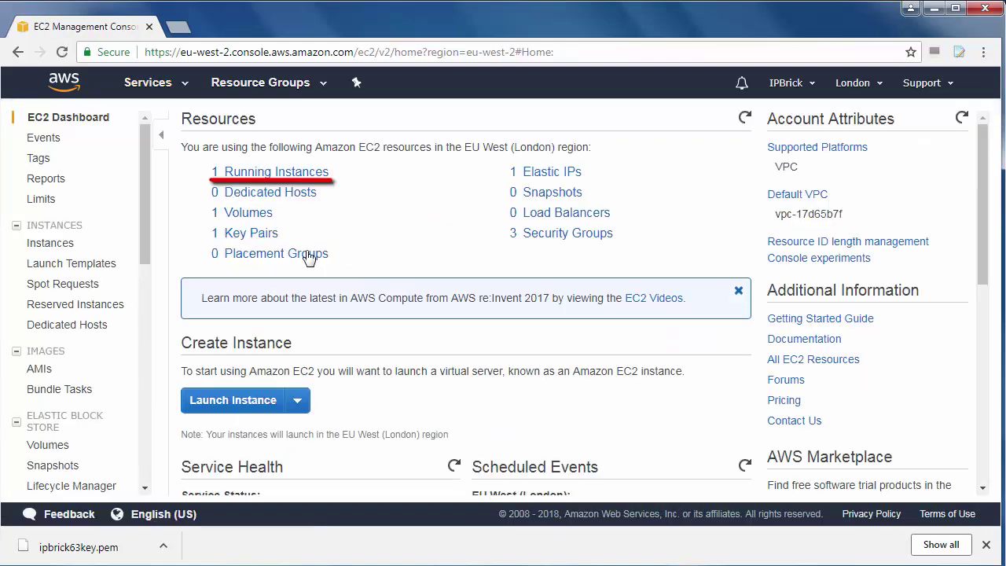
pyautogui.click(277, 172)
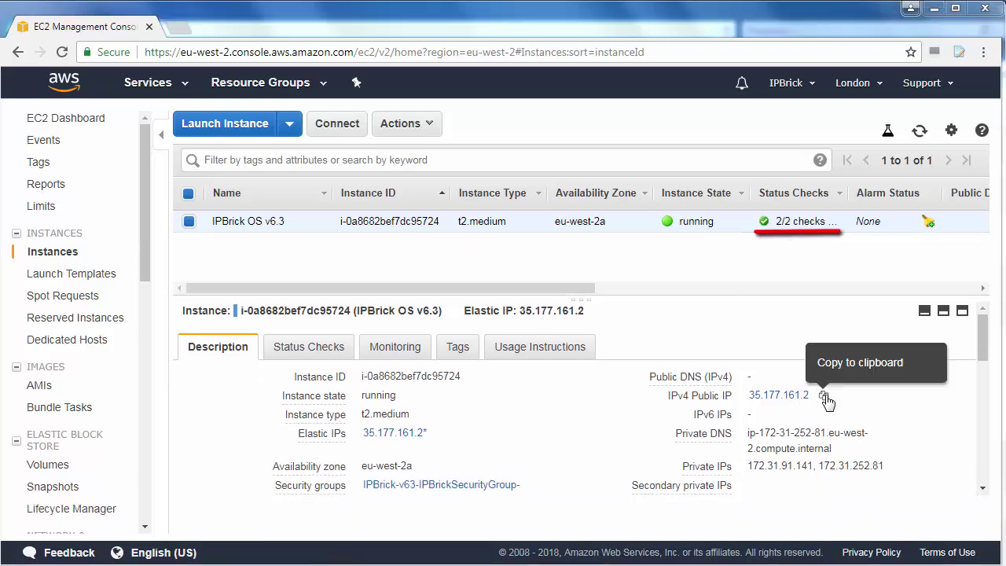
pyautogui.click(824, 397)
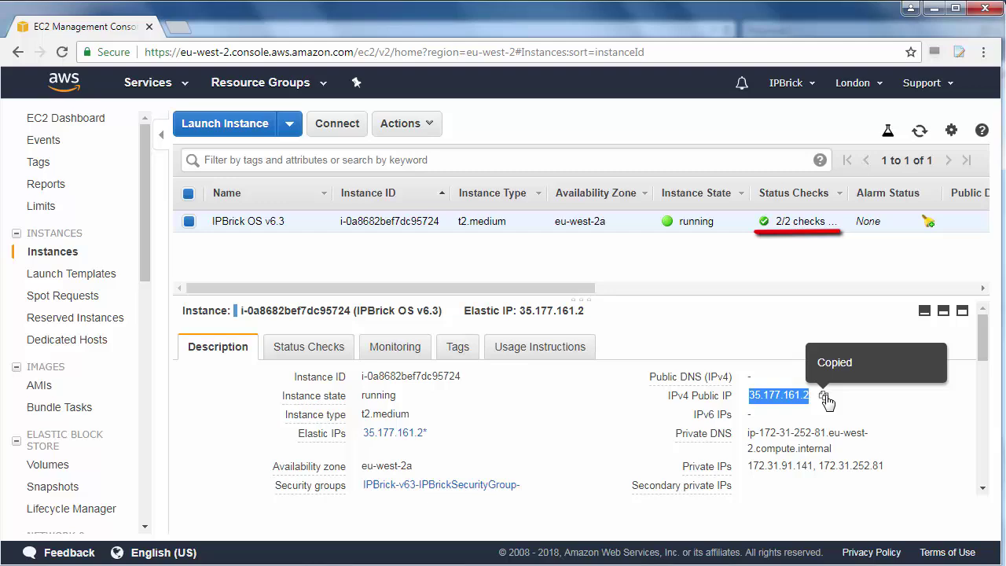
pyautogui.click(179, 28)
pyautogui.write('https:')
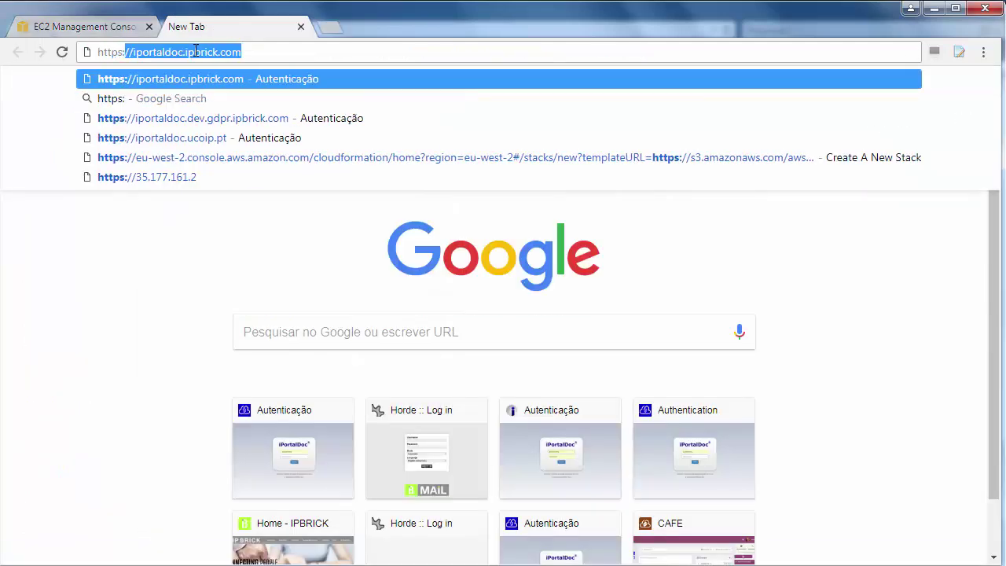
pyautogui.write('//')
# Load the pasted address 35.177.161.2 and bypass the unsafe-certificate warning through Advanced
pyautogui.hotkey('ctrl', 'v')
pyautogui.press('Return')
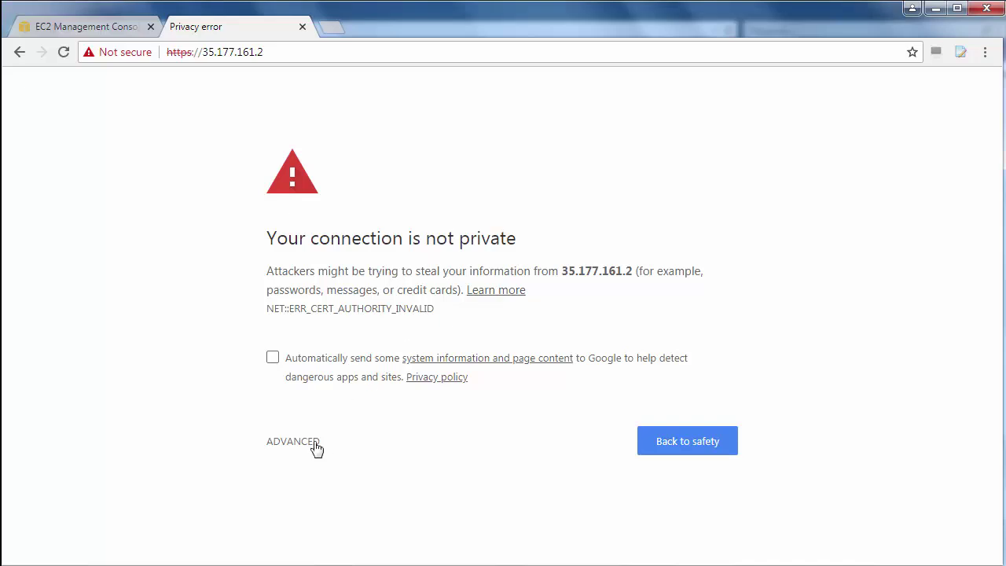
pyautogui.click(306, 445)
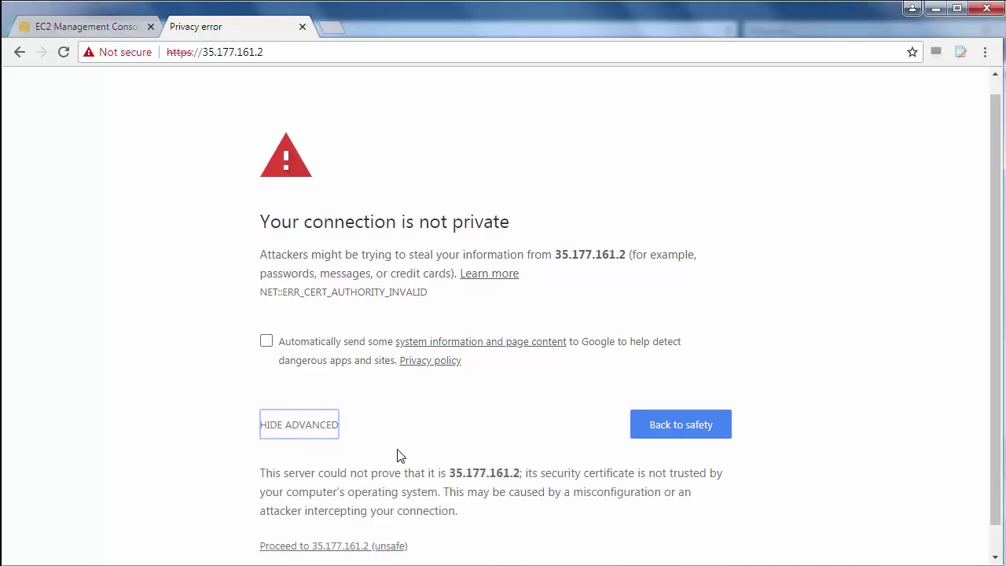
pyautogui.scroll(-1, 397, 455)
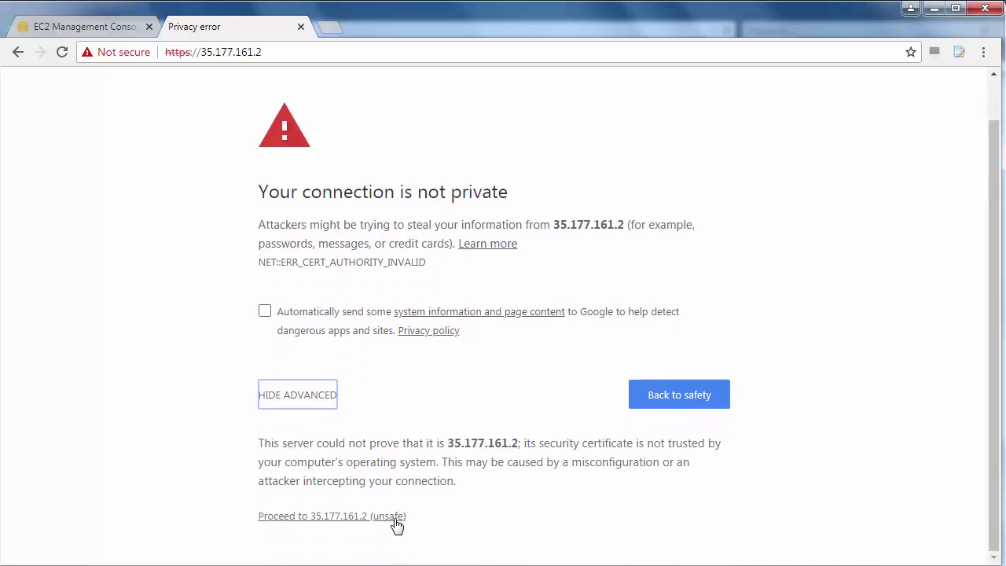
pyautogui.click(395, 518)
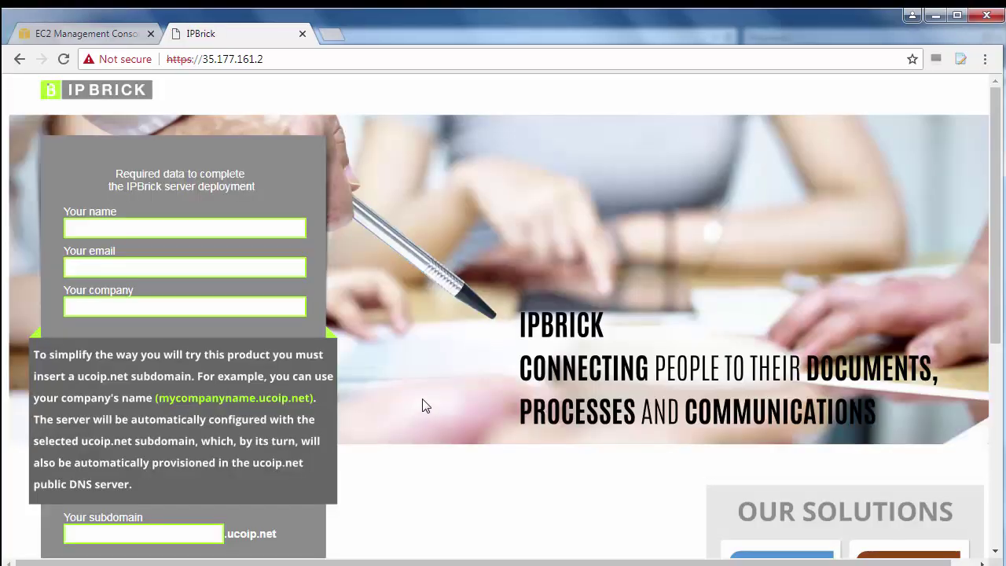
# Enter the user's name and e-mail, company and subdomain mycompanyname, and submit the deployment form
pyautogui.click(216, 227)
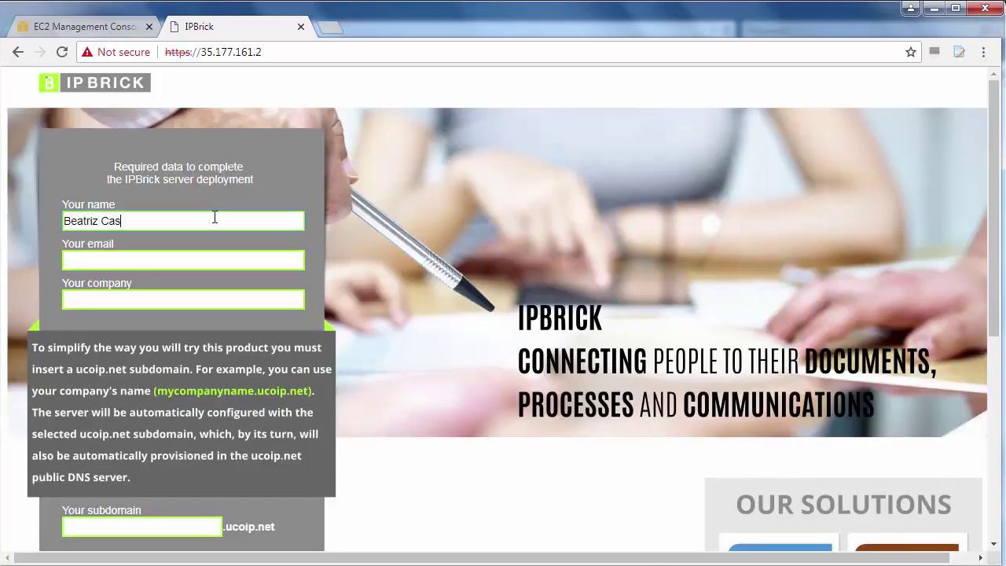
pyautogui.click(225, 262)
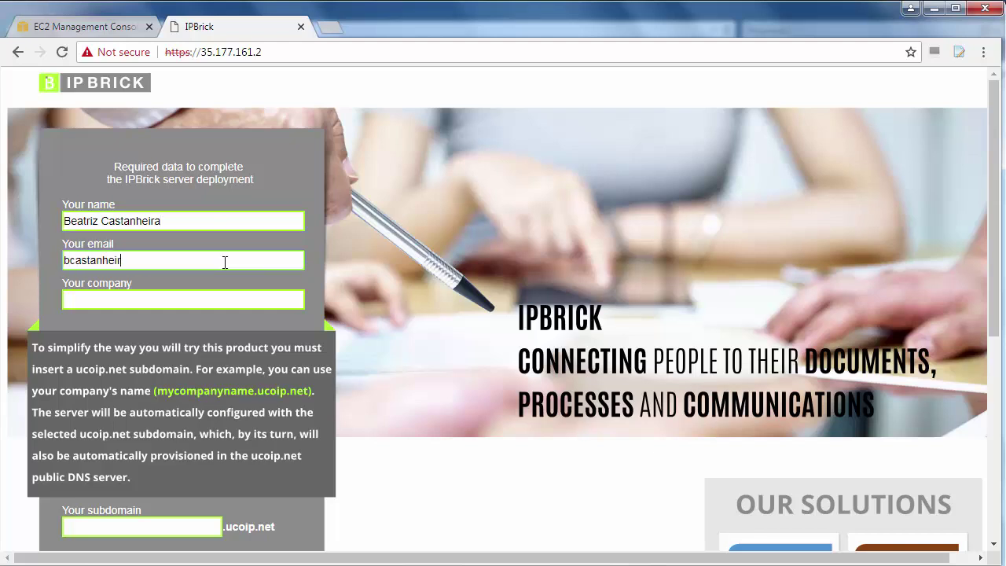
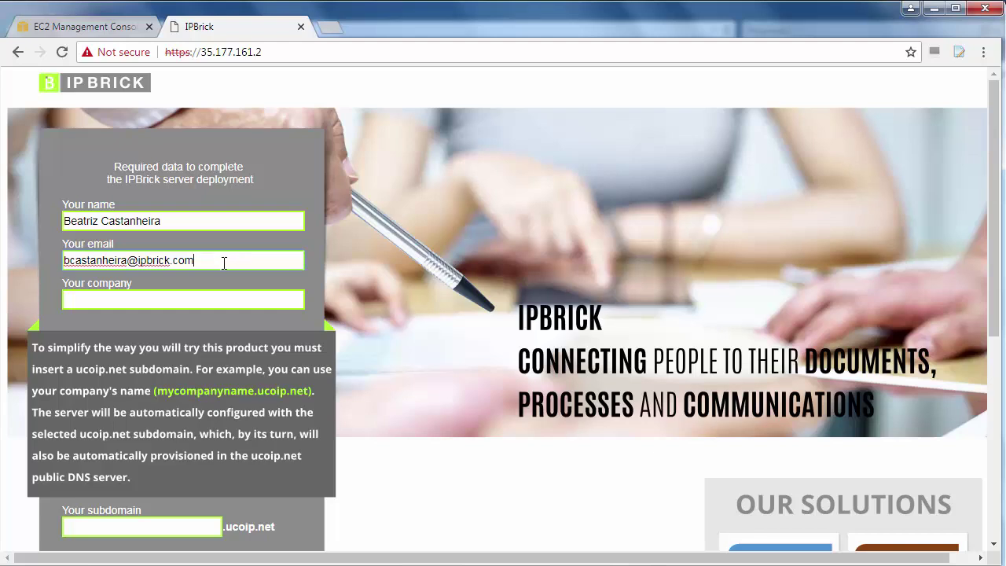
pyautogui.click(232, 297)
pyautogui.write('my')
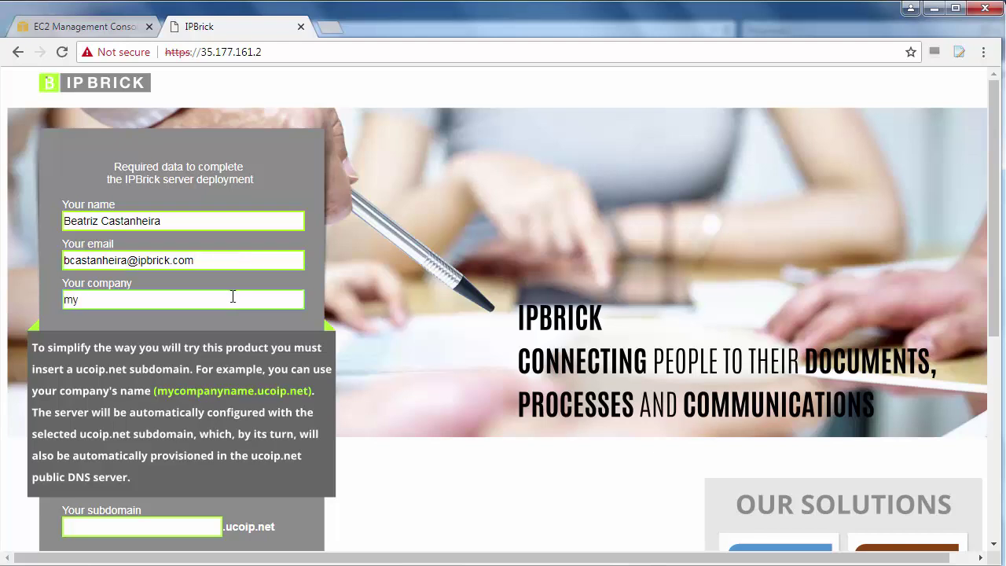
pyautogui.write('companyname')
pyautogui.click(185, 523)
pyautogui.write('mycompany')
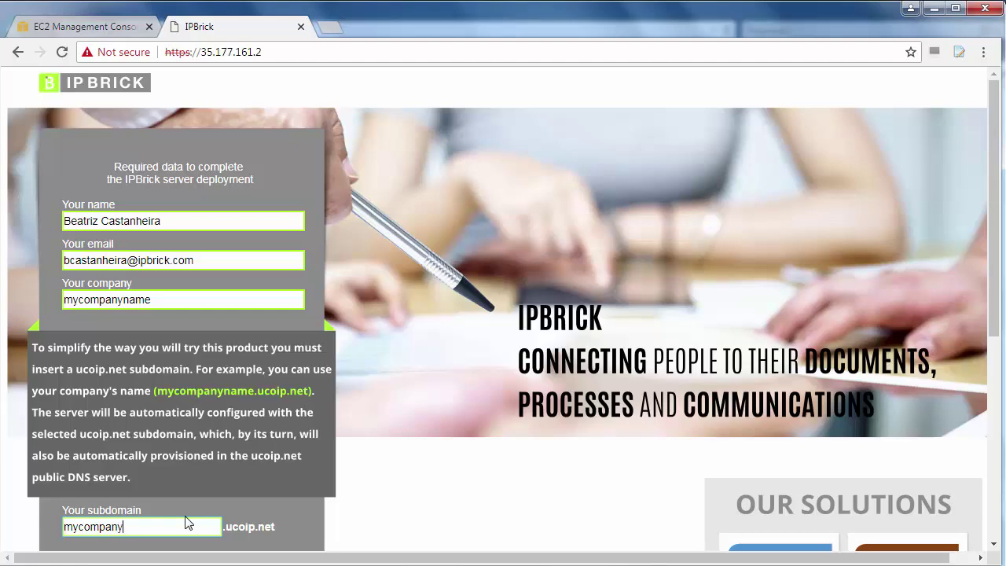
pyautogui.write('name')
pyautogui.scroll(-1, 187, 472)
pyautogui.click(219, 492)
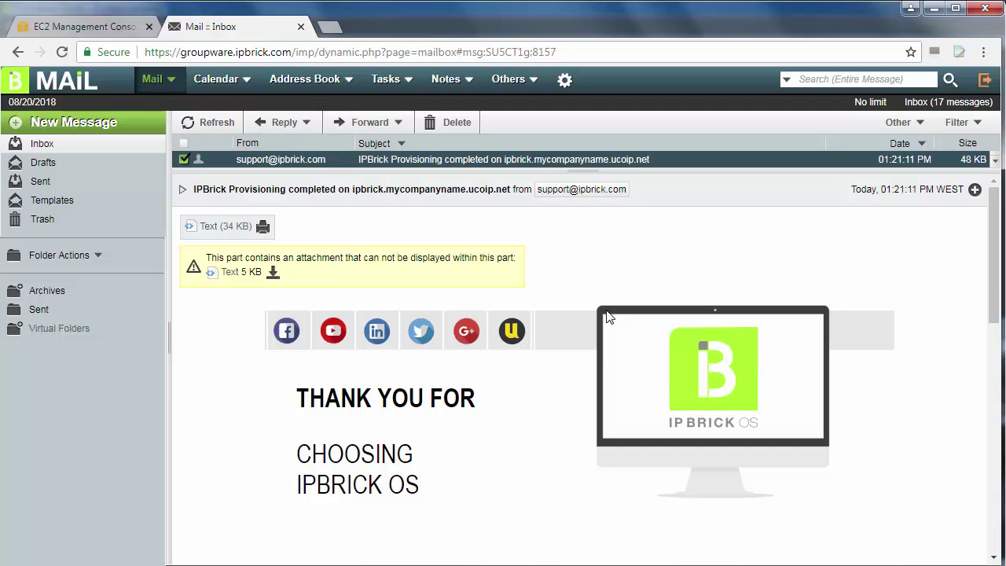
pyautogui.scroll(-6, 601, 319)
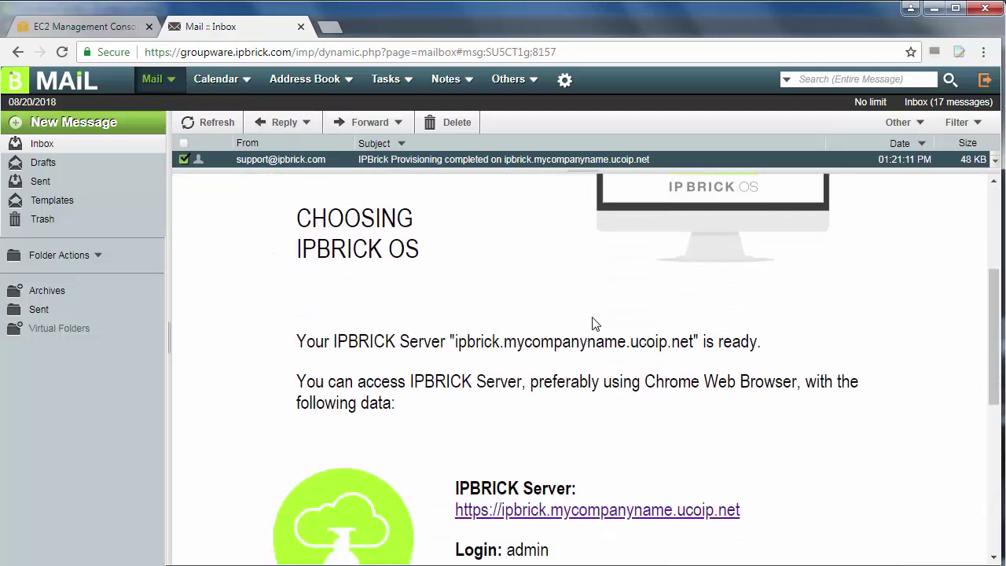
# Copy the emailed password, open ipbrick.mycompanyname.ucoip.net, and log in as admin with that password
pyautogui.scroll(-2, 581, 338)
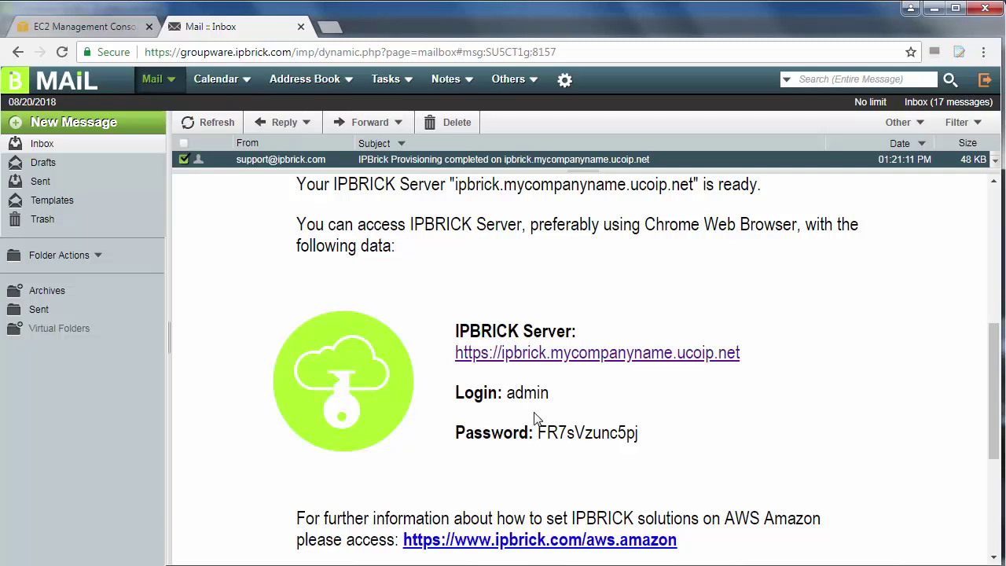
pyautogui.moveTo(537, 433); pyautogui.dragTo(642, 434)
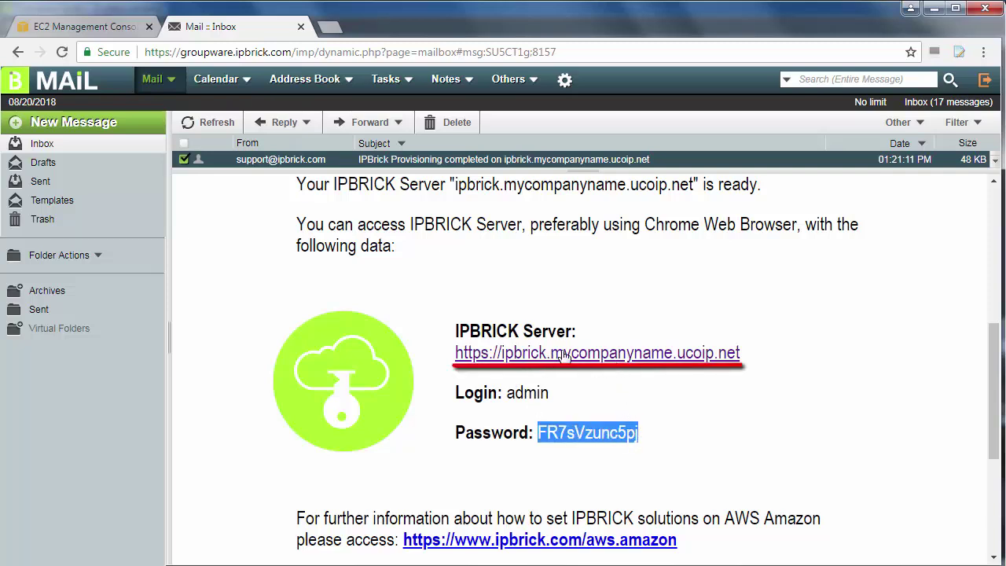
pyautogui.click(610, 355)
pyautogui.write('a')
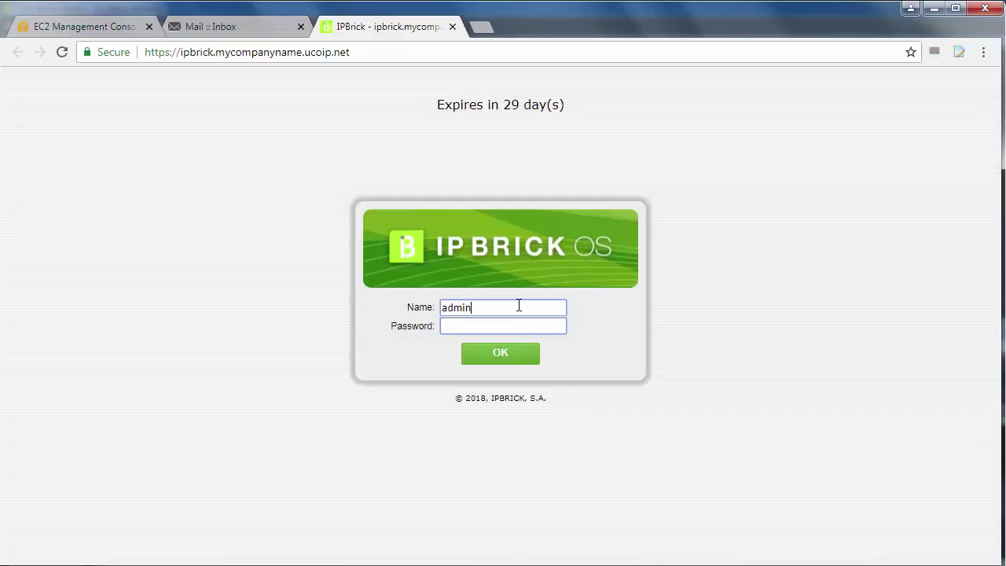
pyautogui.write('dmin')
pyautogui.press('Tab')
pyautogui.hotkey('ctrl', 'v')
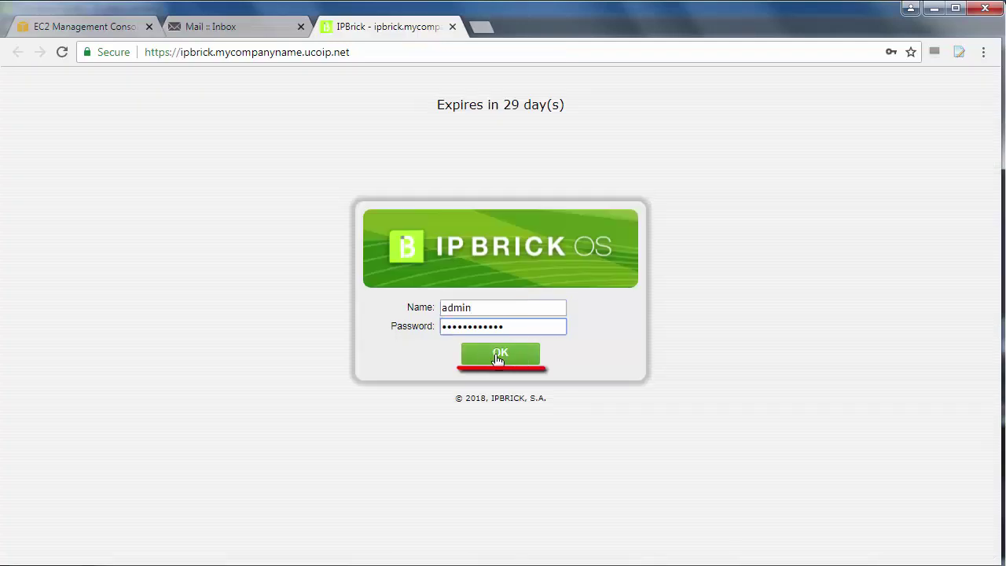